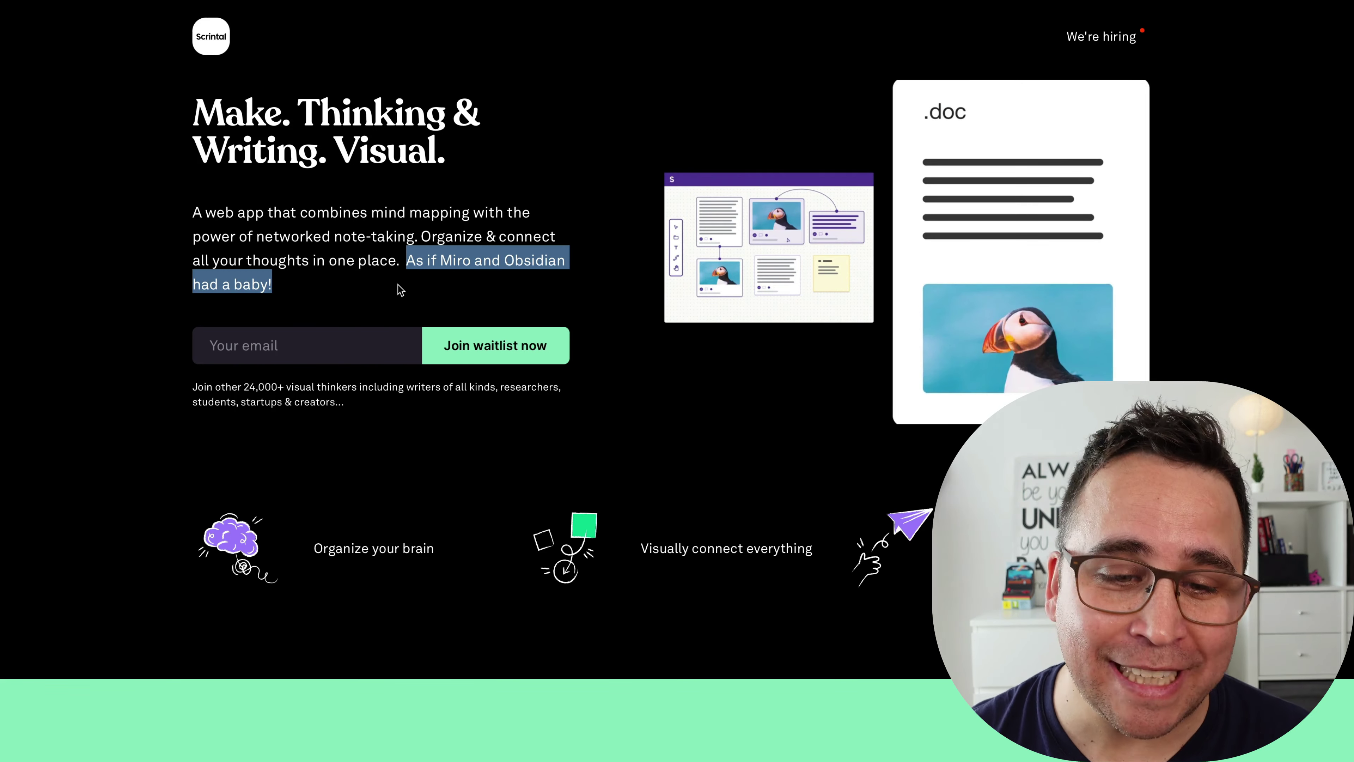
# Read through the Scrintal homepage, including the benefits and the Create, Connect, Organize and Use sections
pyautogui.scroll(-10, 396, 287)
pyautogui.scroll(-15, 296, 390)
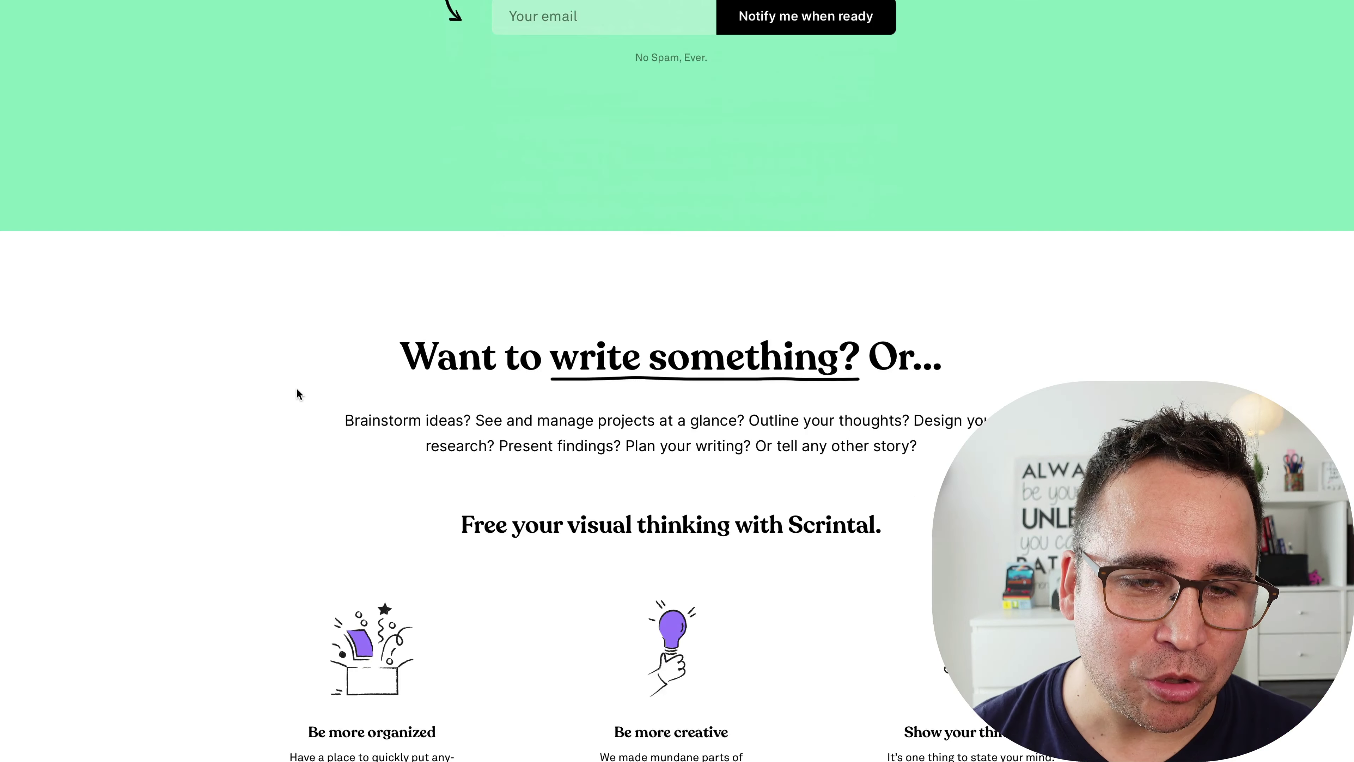
pyautogui.scroll(-2, 297, 392)
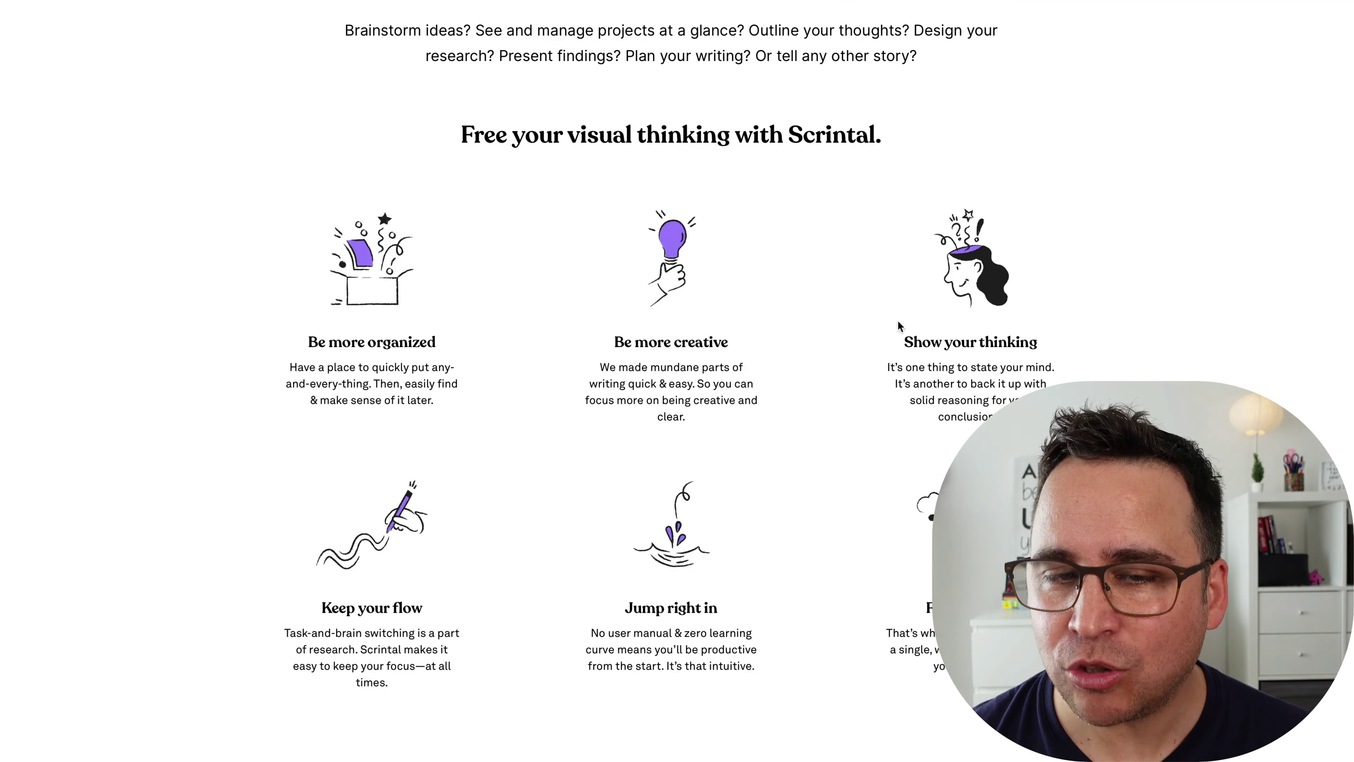
pyautogui.scroll(-20, 177, 488)
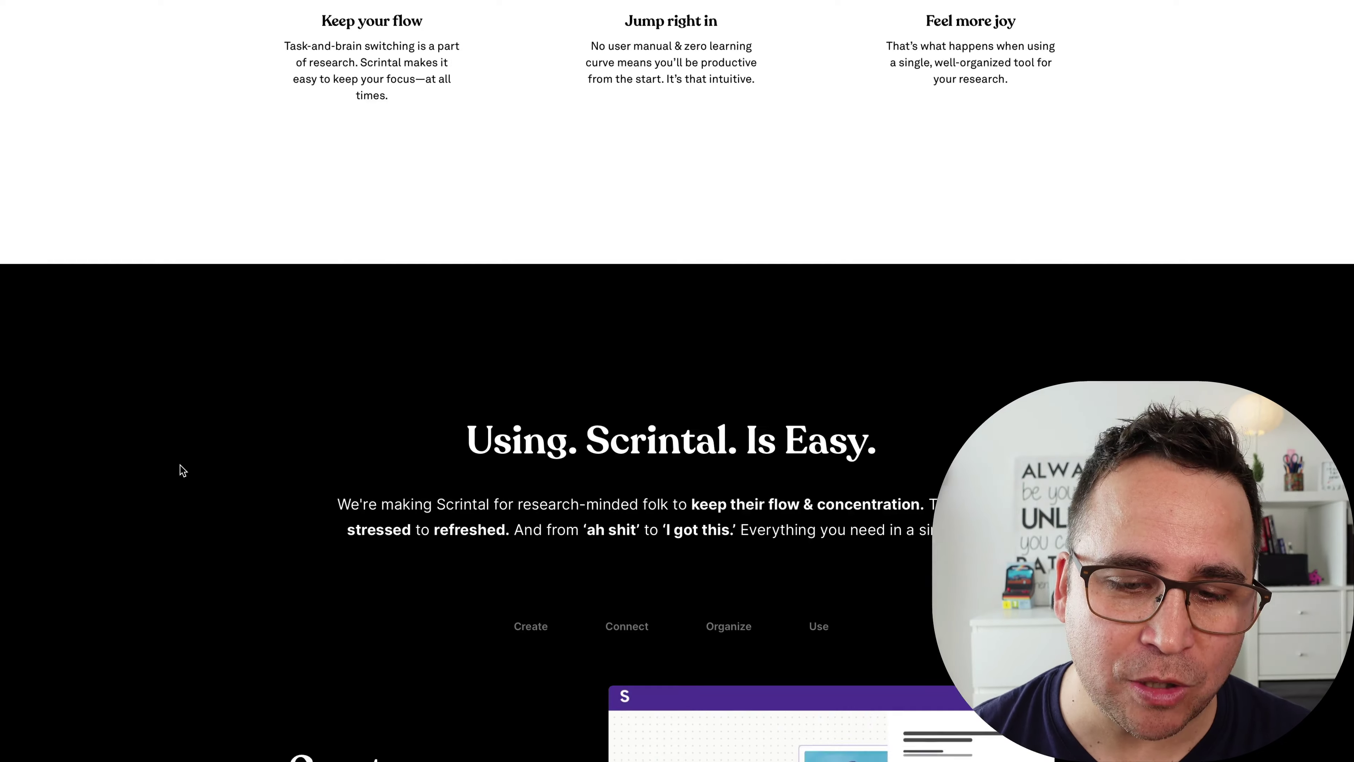
pyautogui.scroll(2, 183, 469)
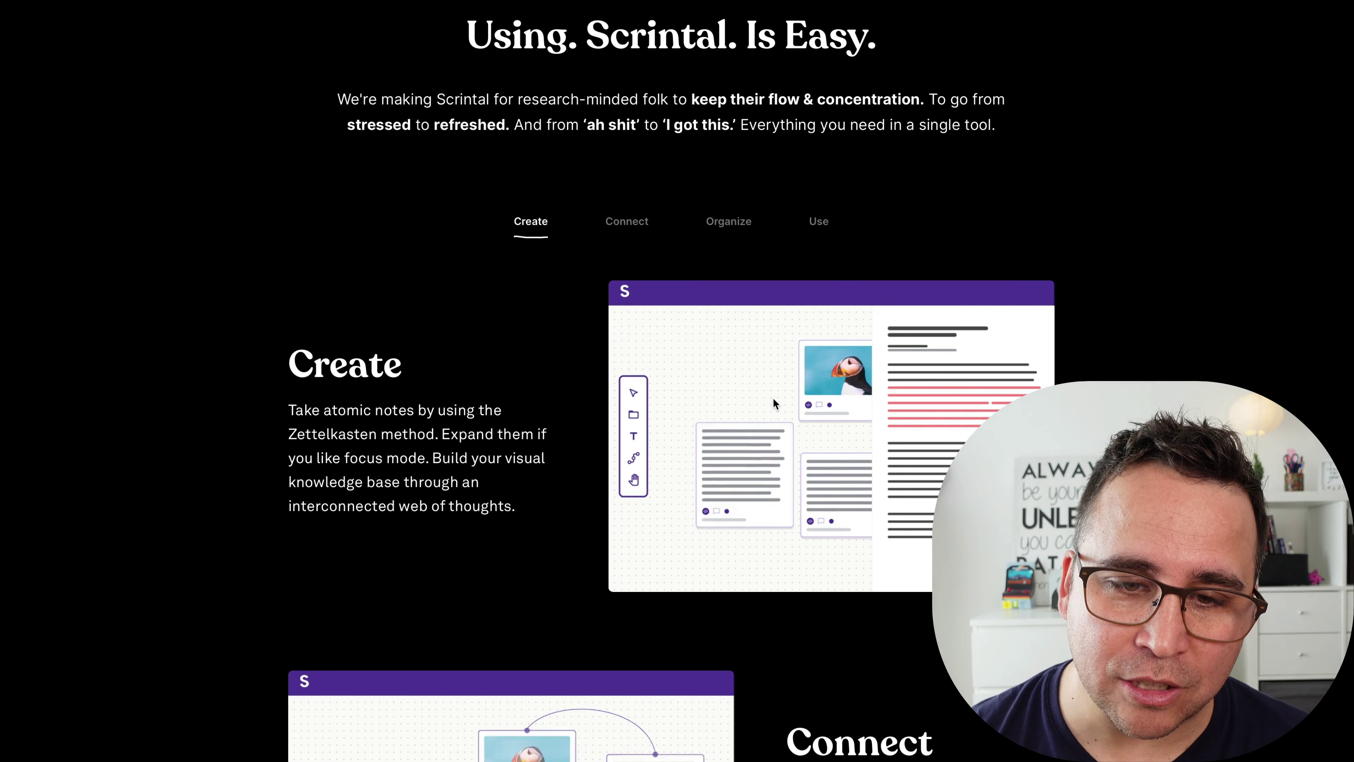
pyautogui.scroll(-8, 170, 541)
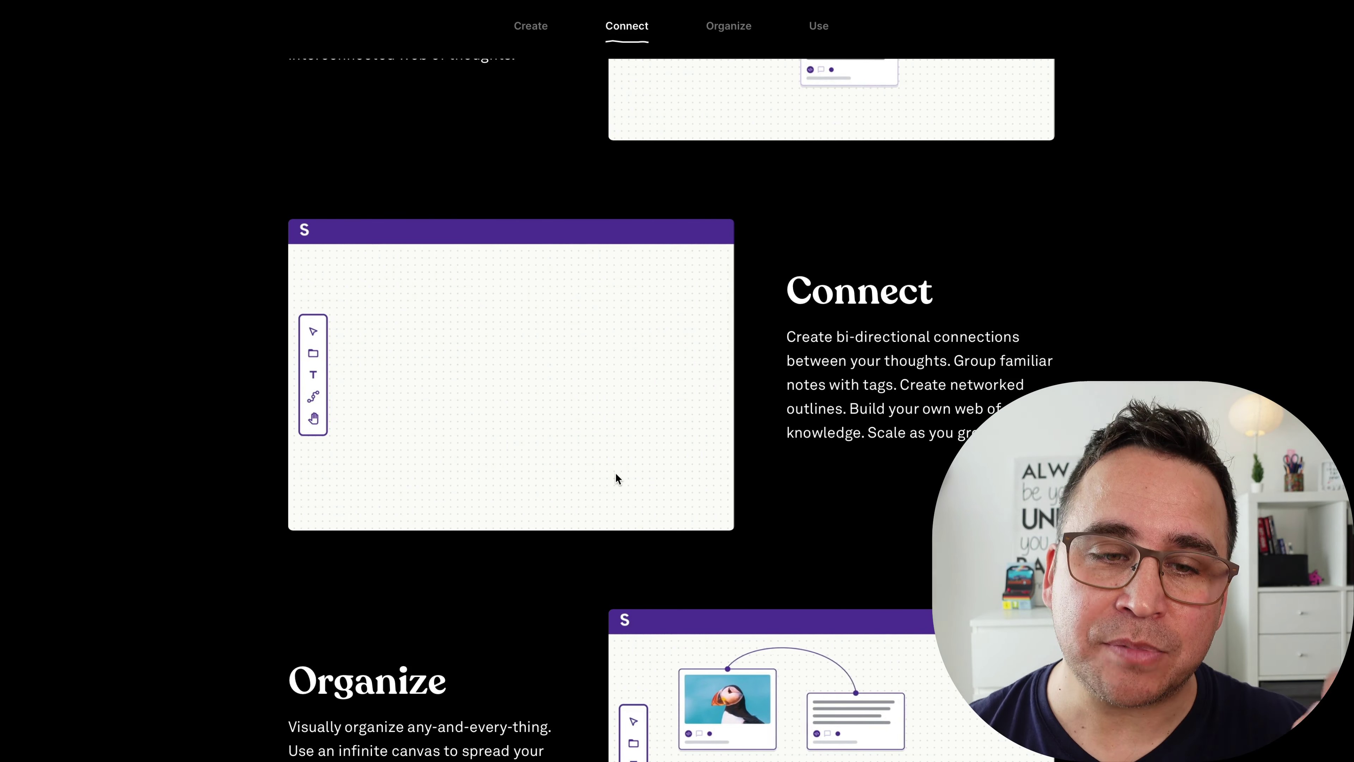
pyautogui.scroll(-8, 205, 525)
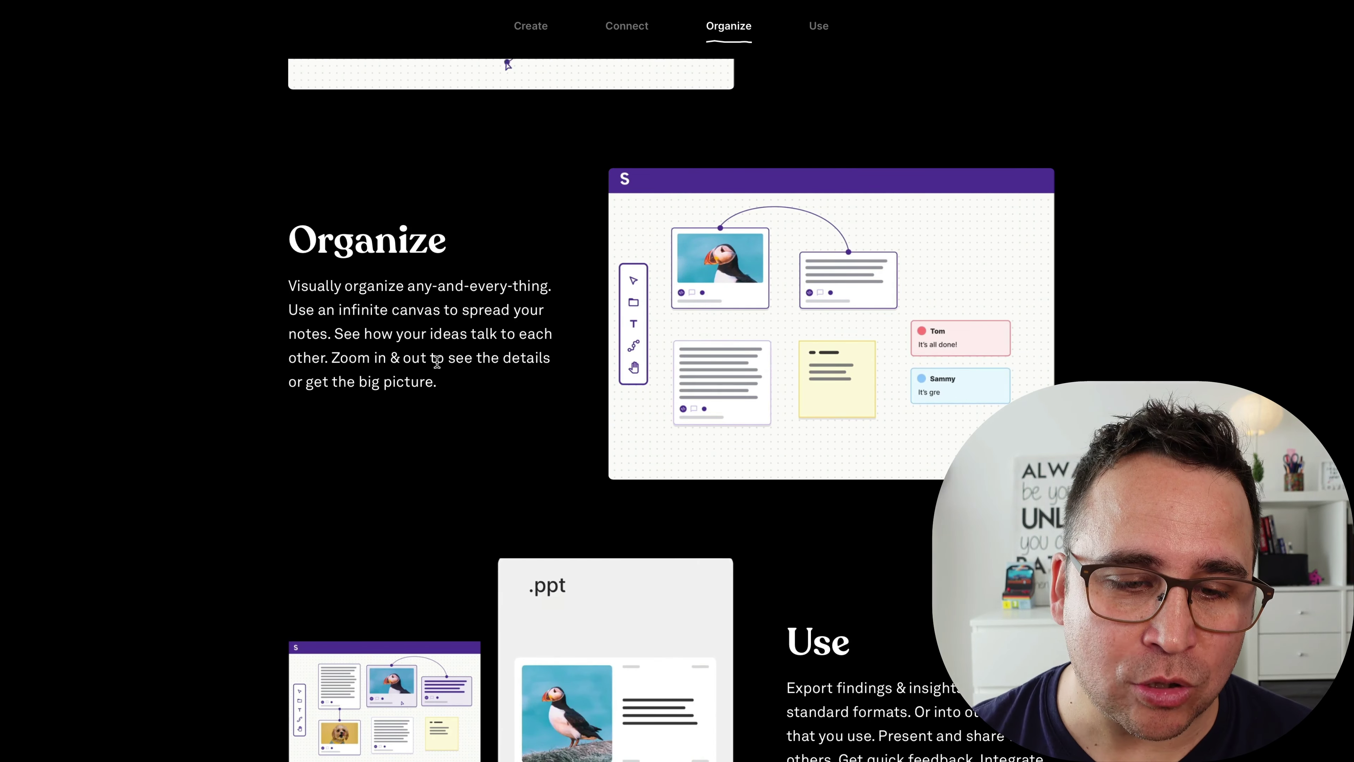
pyautogui.scroll(-3, 437, 362)
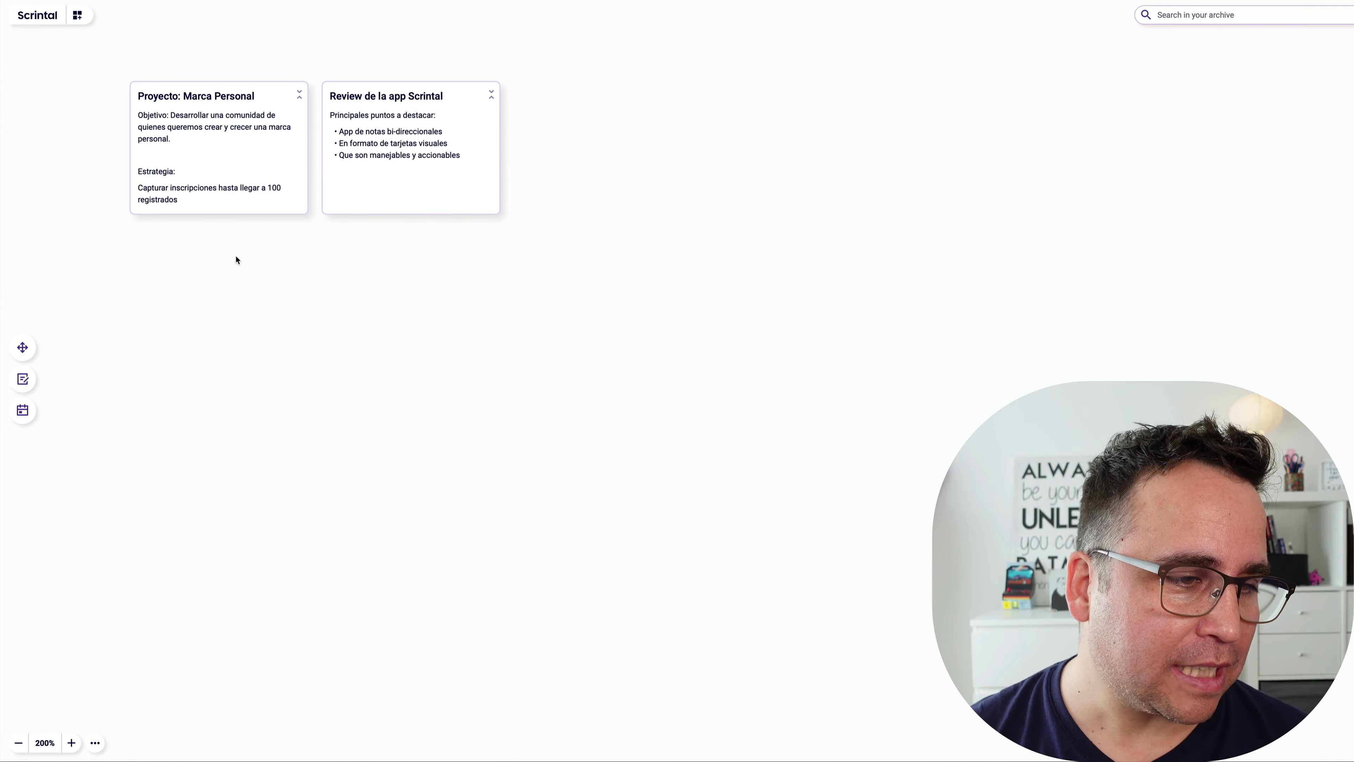
# Add a new card below the "Review de la app Scrintal" card and move its editor window clear of the cards
pyautogui.click(24, 383)
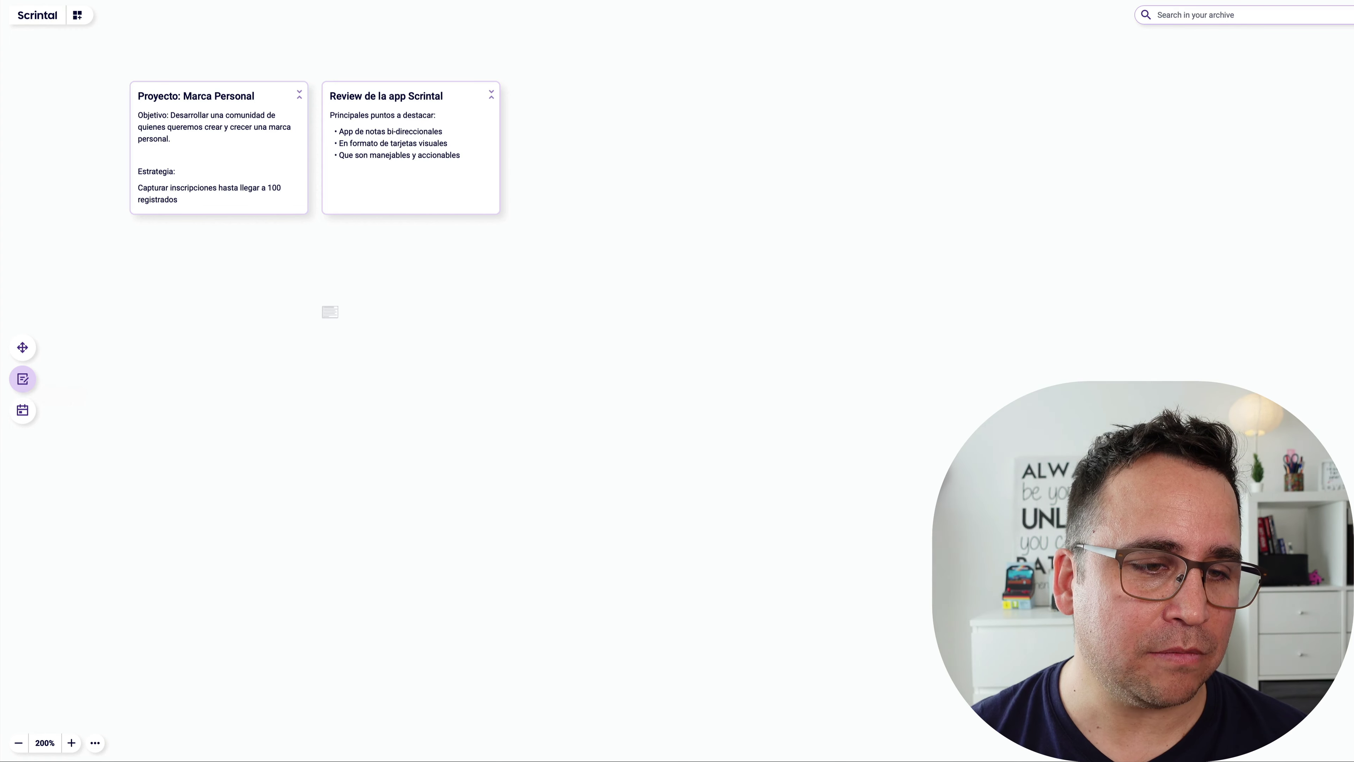
pyautogui.click(322, 305)
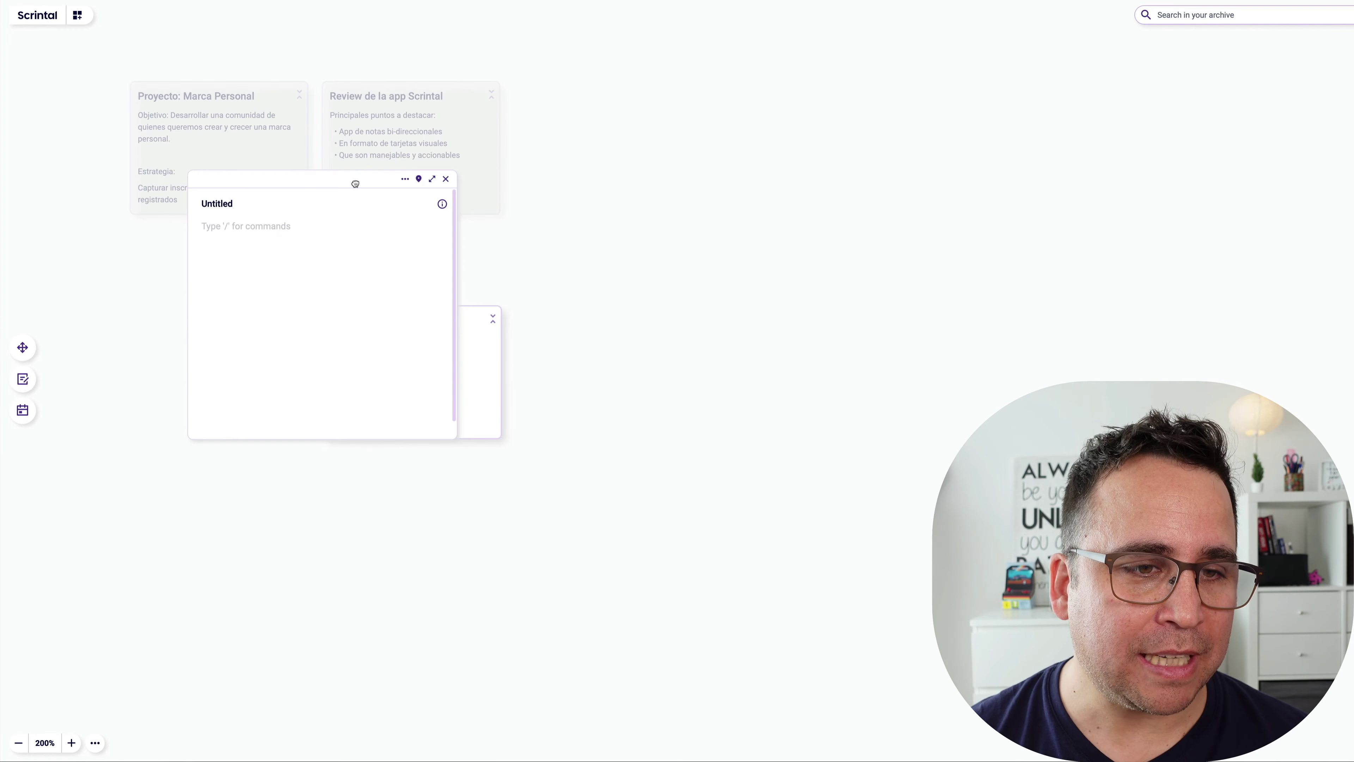
pyautogui.moveTo(355, 183); pyautogui.dragTo(693, 188)
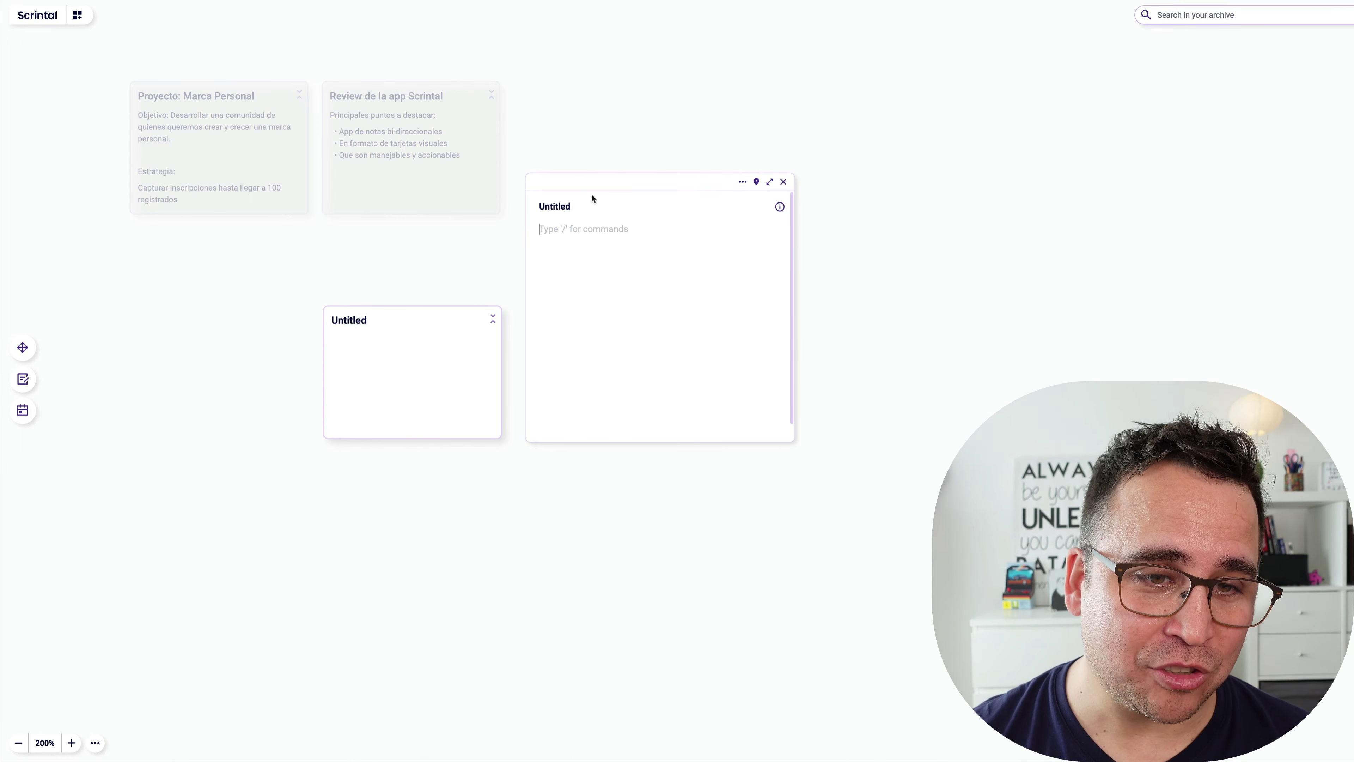
# Title the new card "Nota de prueba" and enter "Texto" as its first line of body text
pyautogui.click(556, 206)
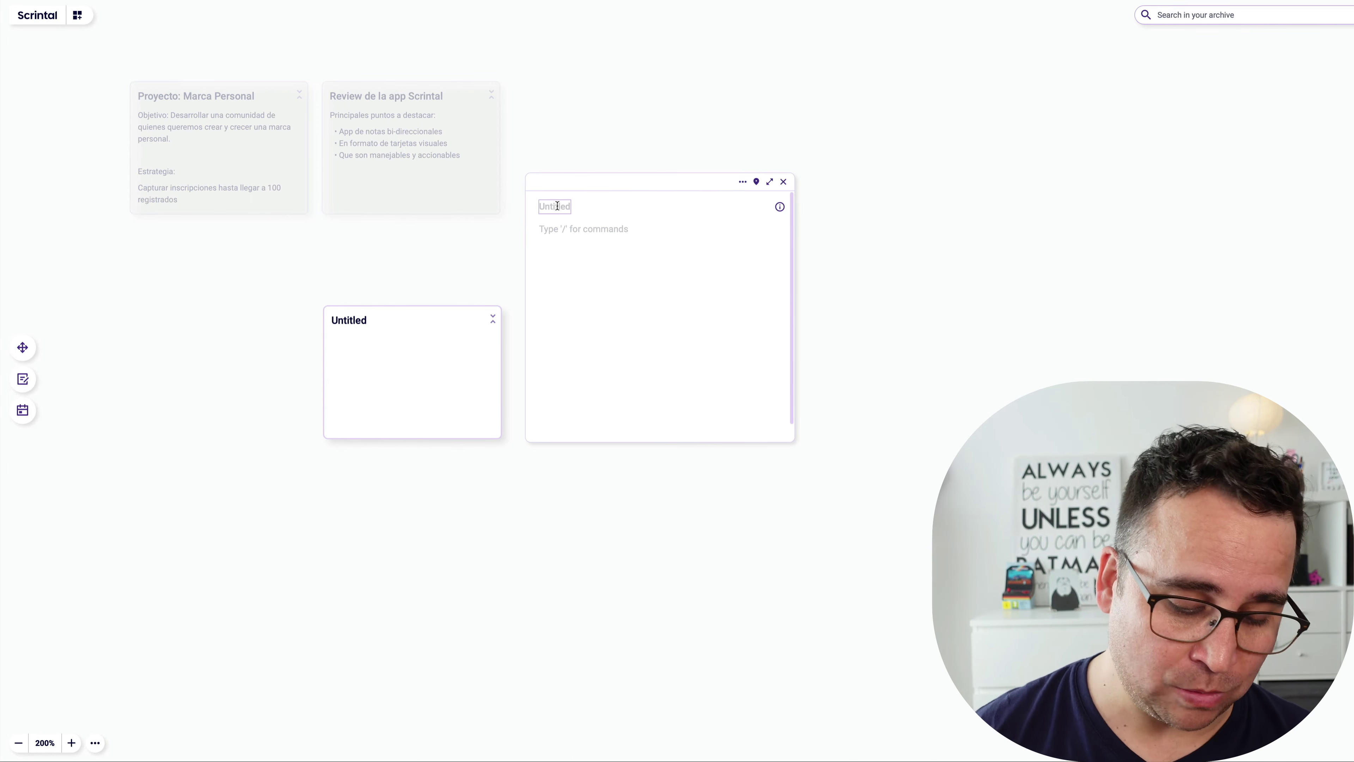
pyautogui.write('Nota de')
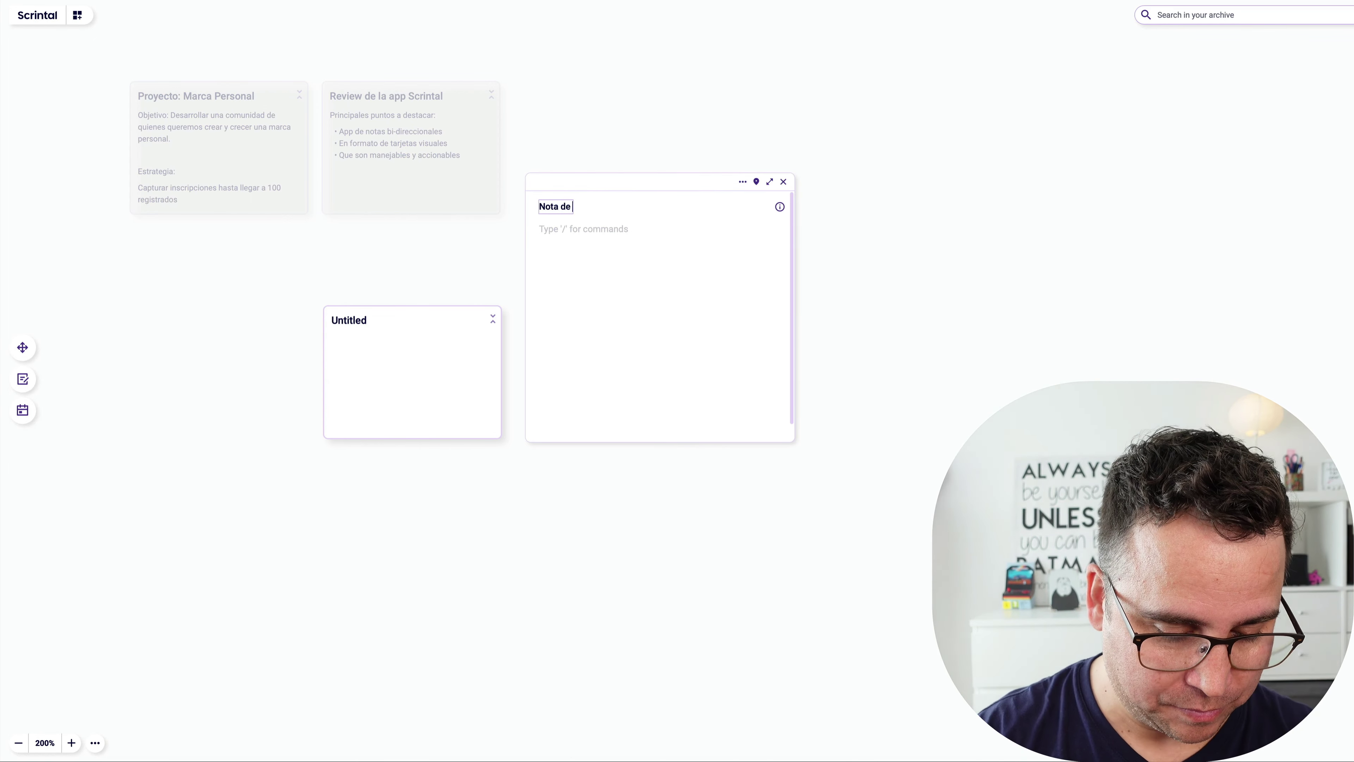
pyautogui.write(' prueba')
pyautogui.press('Return')
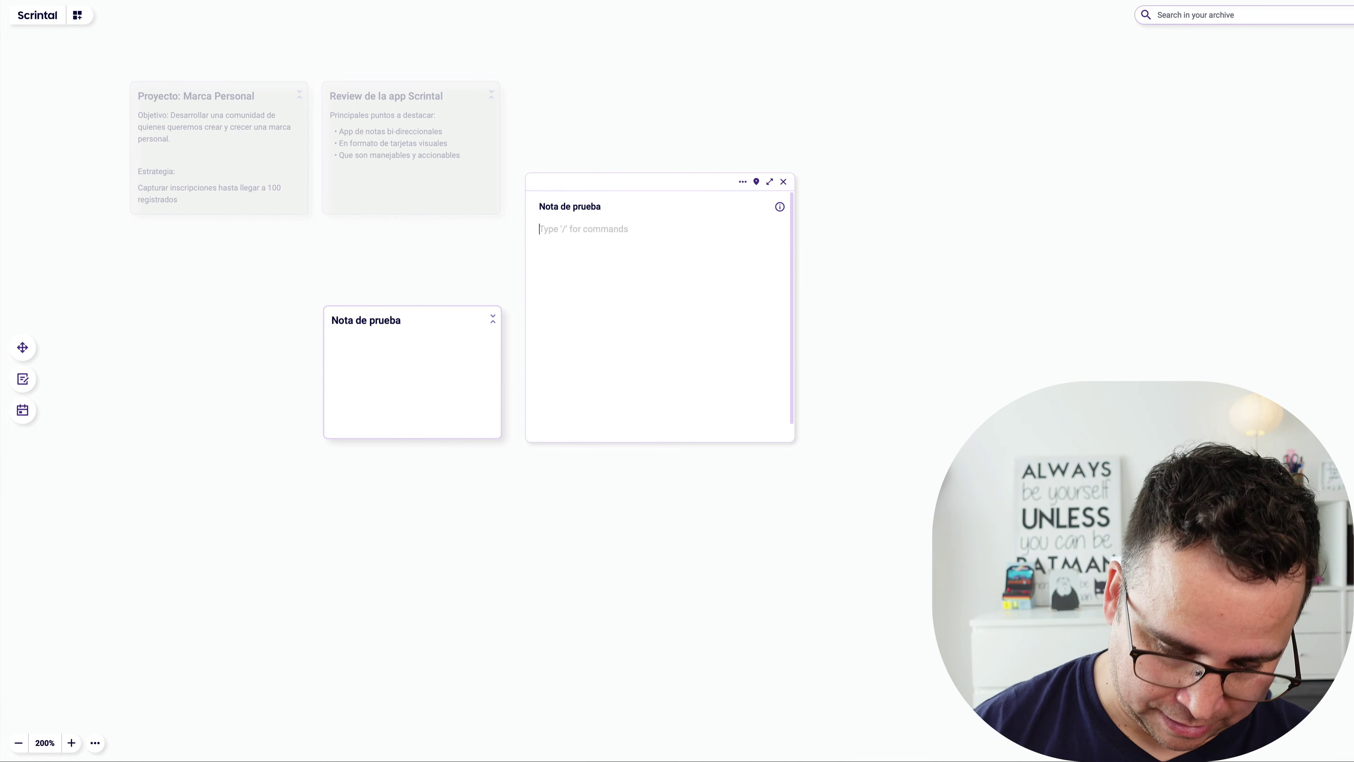
pyautogui.write('Texto ')
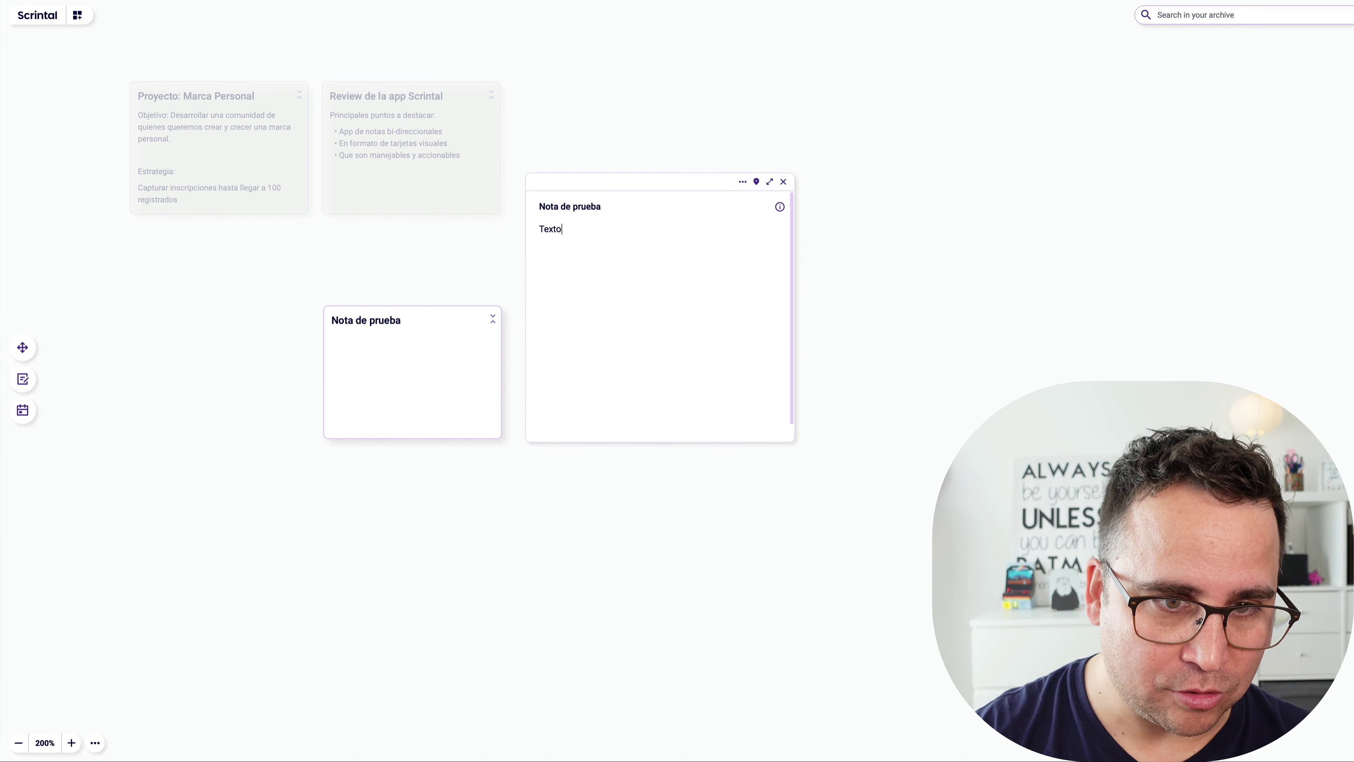
# Open the slash command list on a new line of the note and review all its insert and formatting options
pyautogui.write('/')
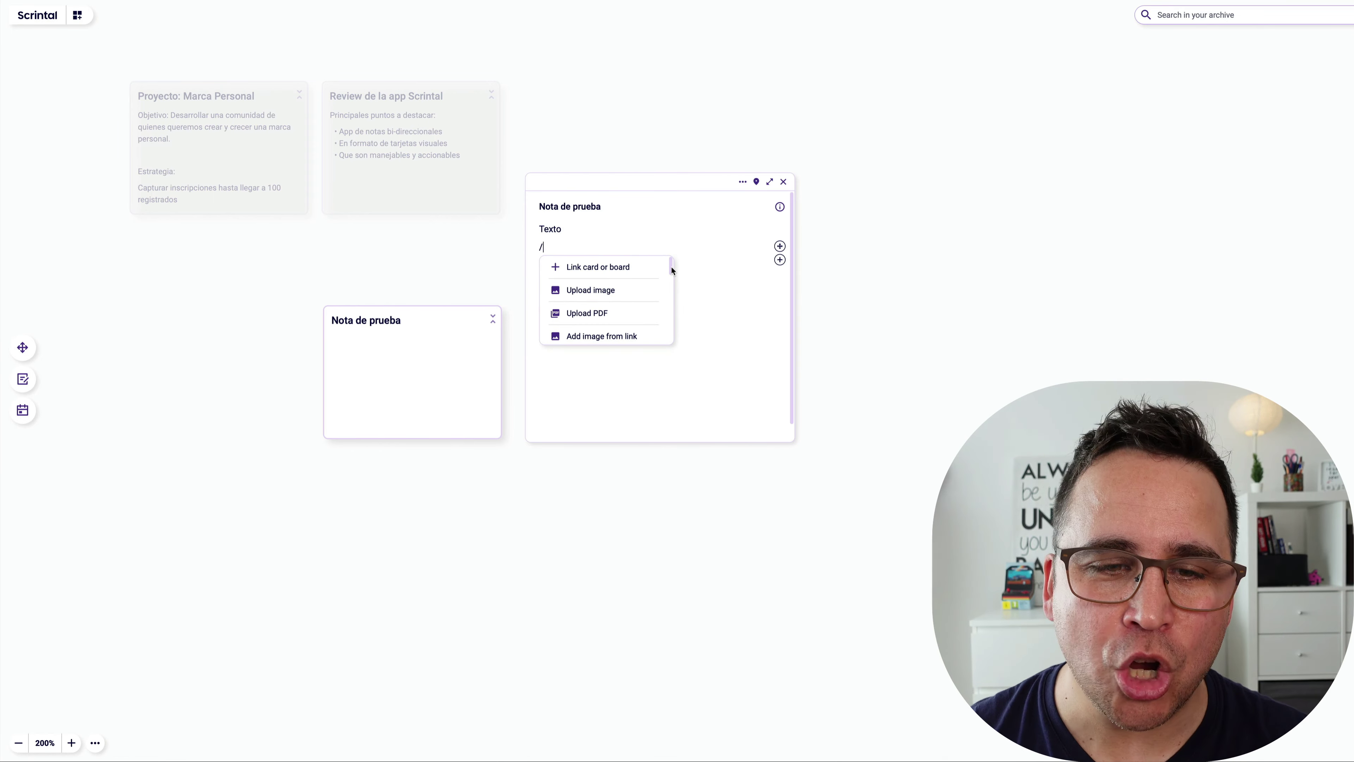
pyautogui.moveTo(671, 267)
pyautogui.mouseDown()
pyautogui.moveTo(672, 341)
pyautogui.moveTo(668, 269)
pyautogui.mouseUp()
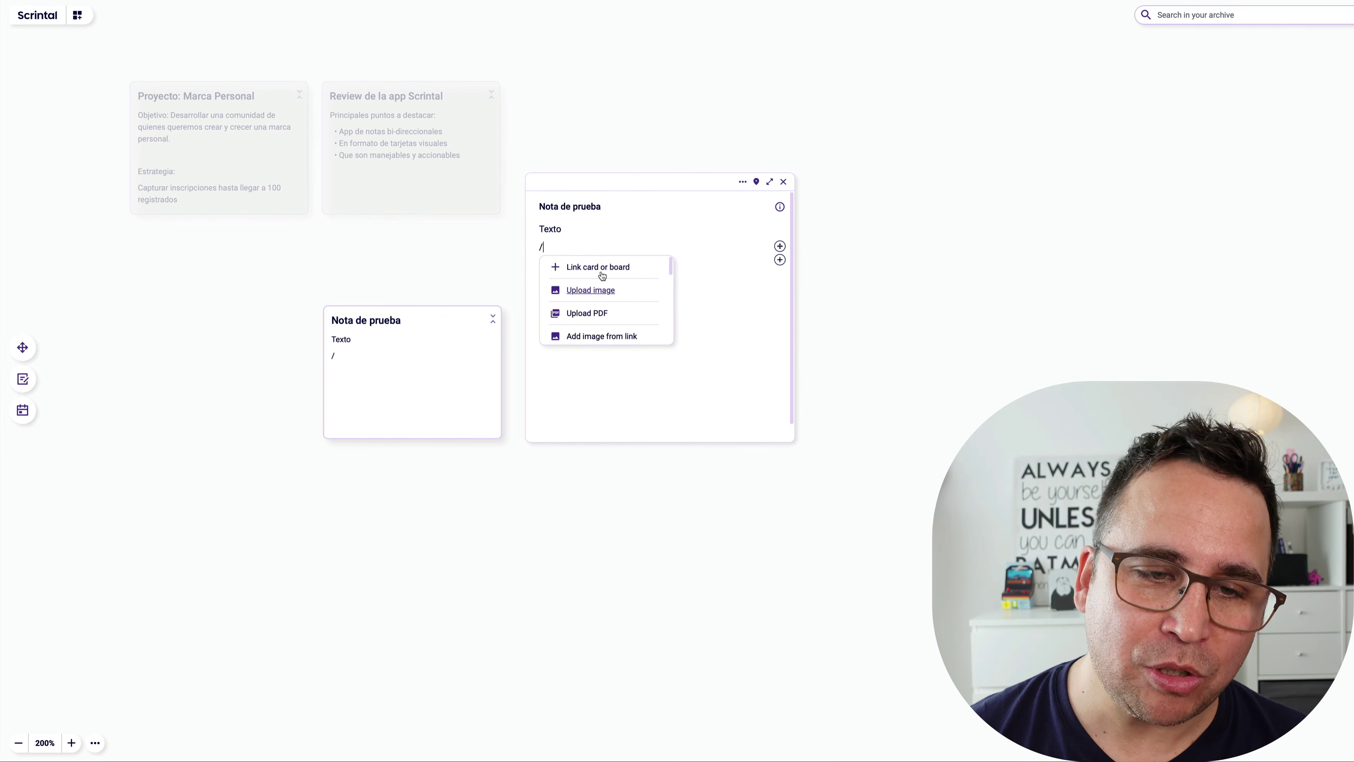
pyautogui.scroll(-3, 613, 290)
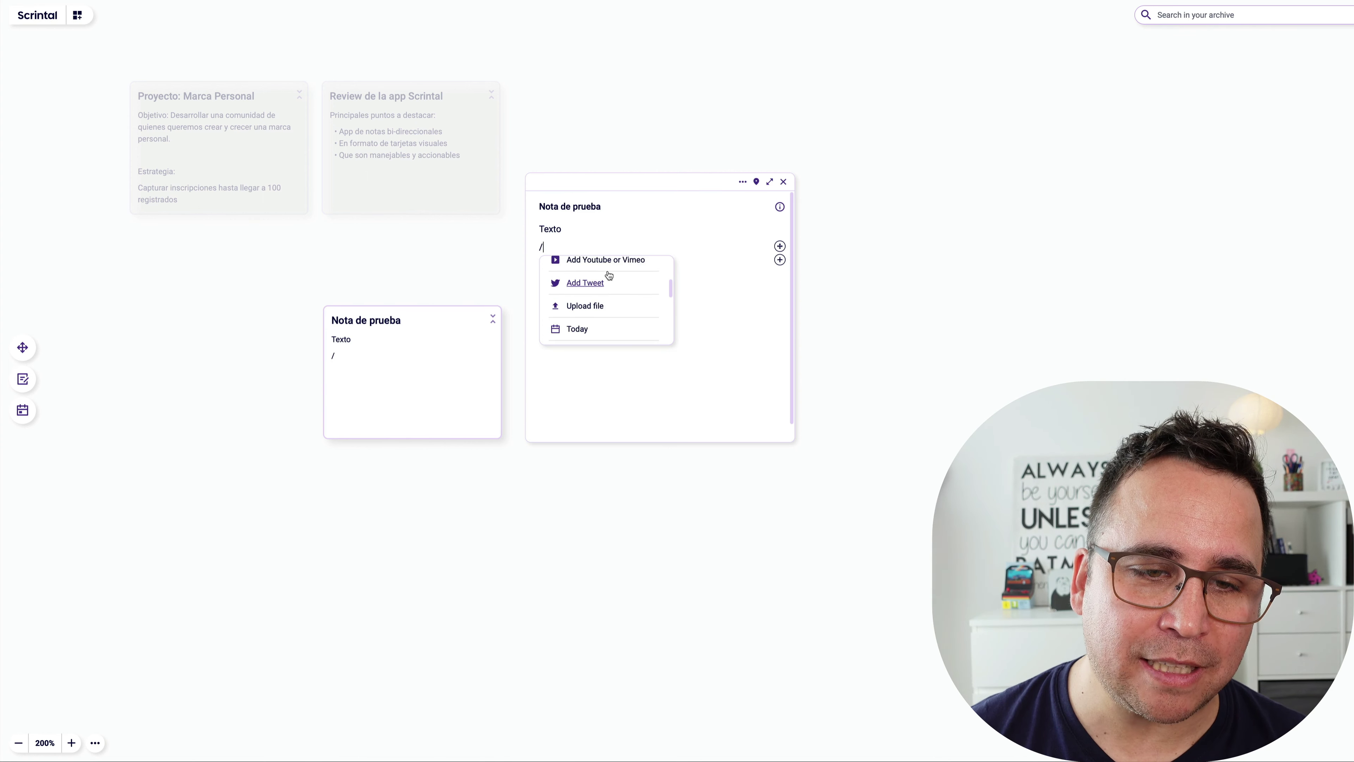
pyautogui.scroll(1, 605, 286)
pyautogui.scroll(2, 603, 288)
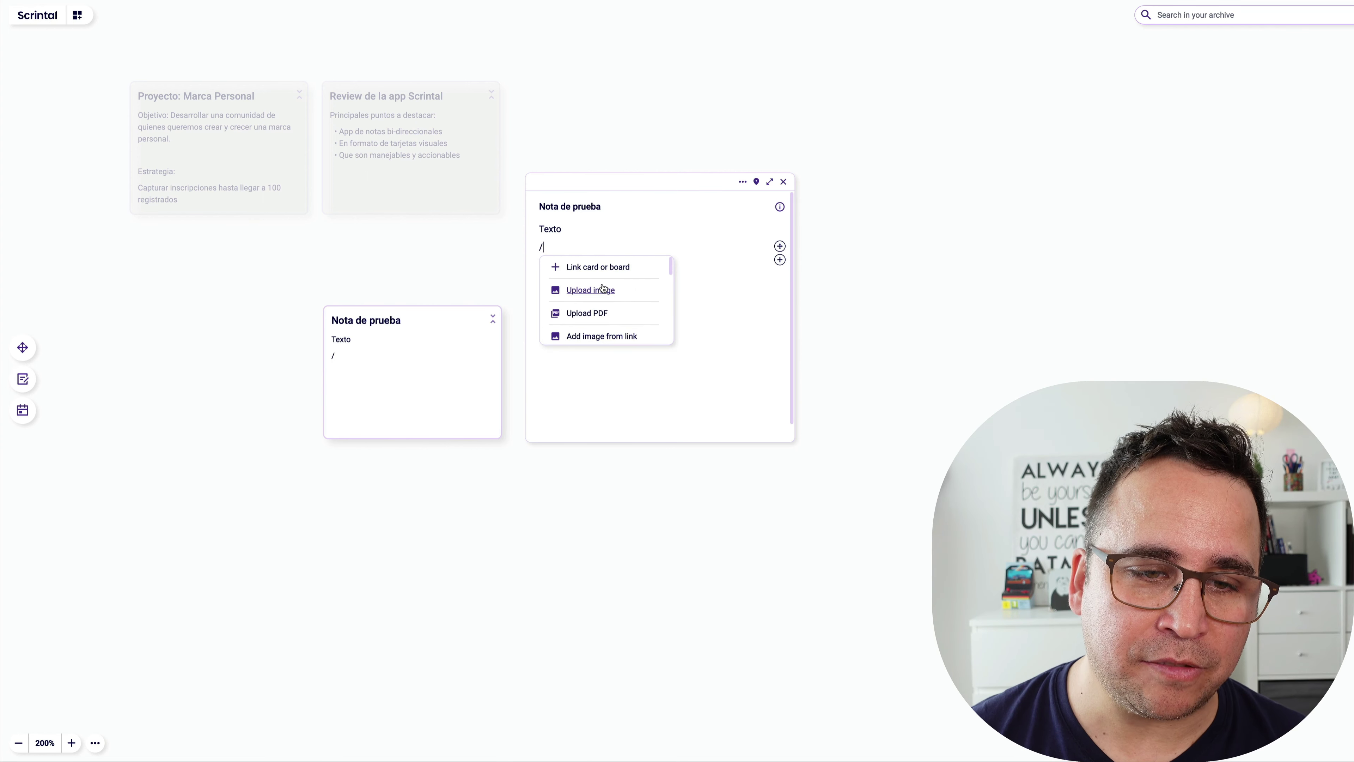
pyautogui.moveTo(670, 265); pyautogui.dragTo(672, 284)
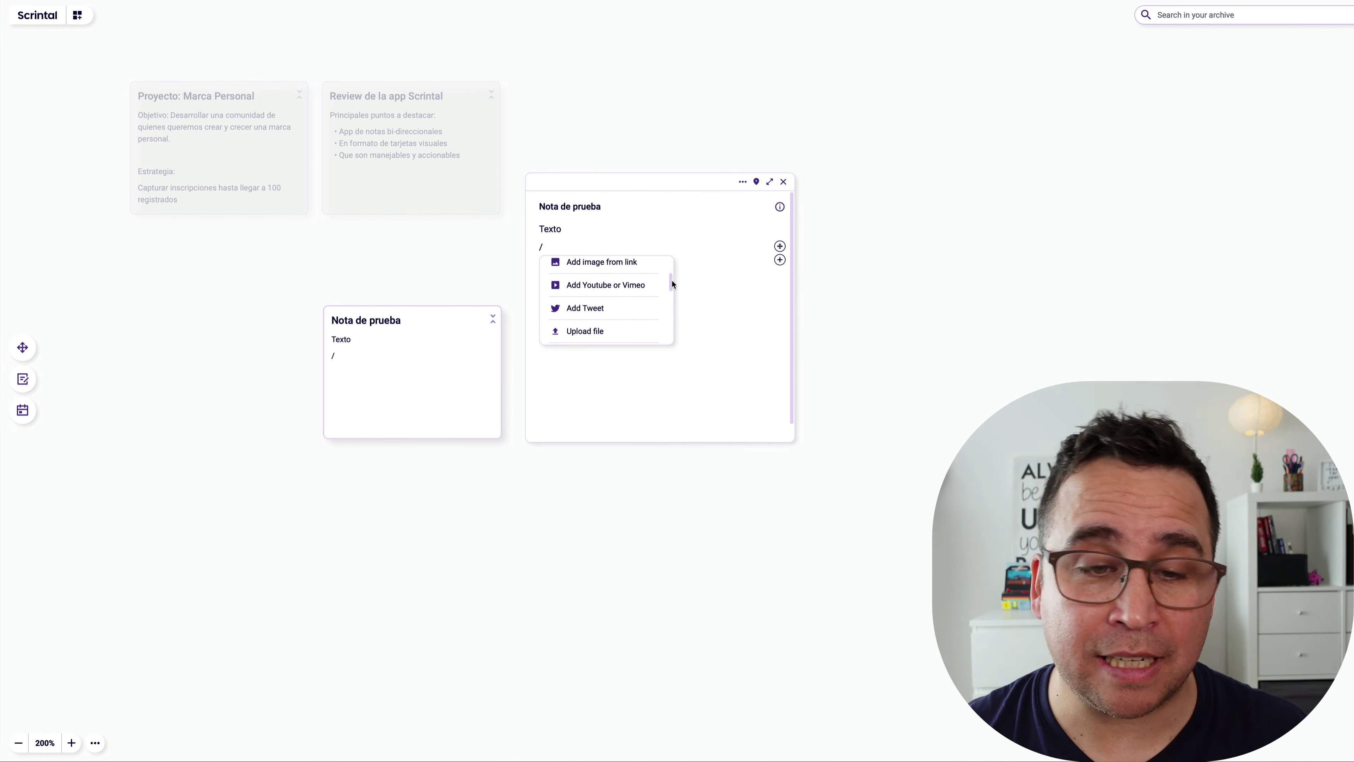
pyautogui.moveTo(672, 284); pyautogui.dragTo(671, 289)
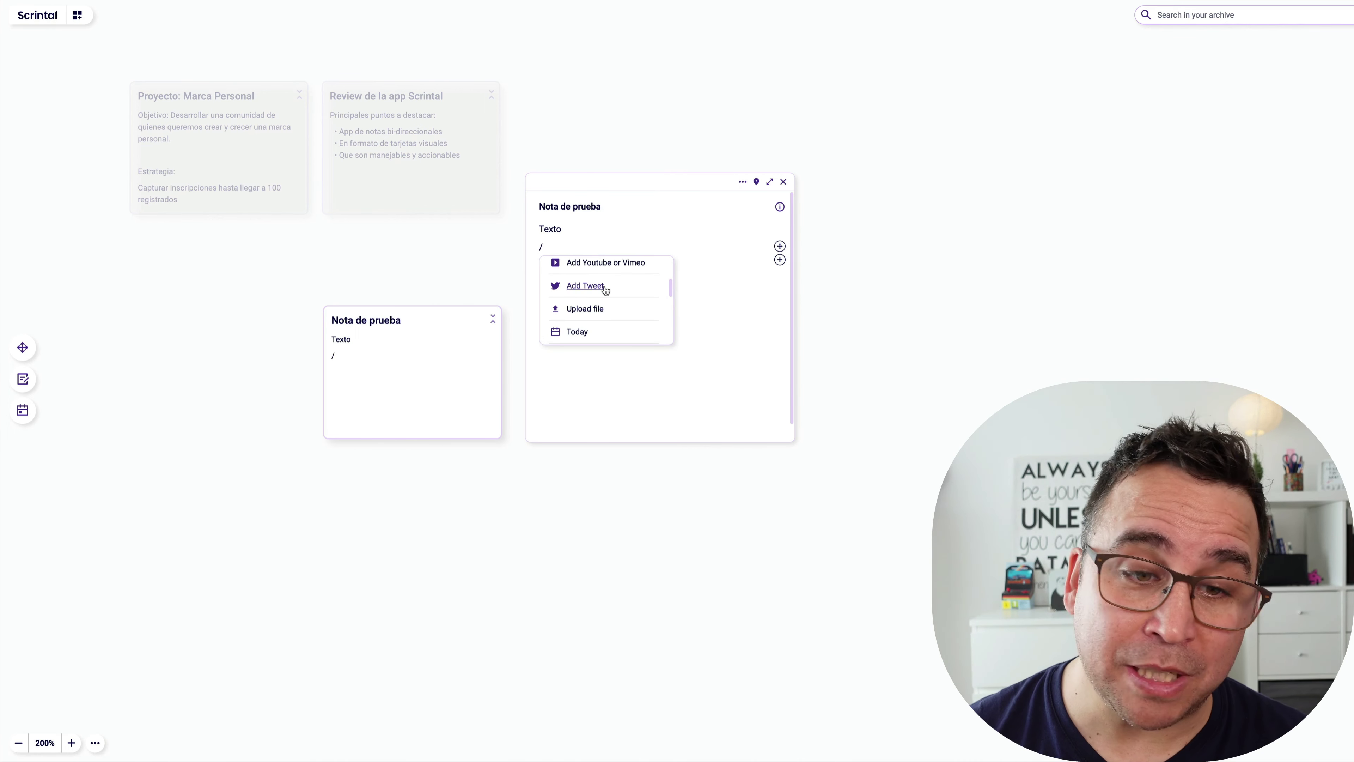
pyautogui.scroll(-2, 671, 295)
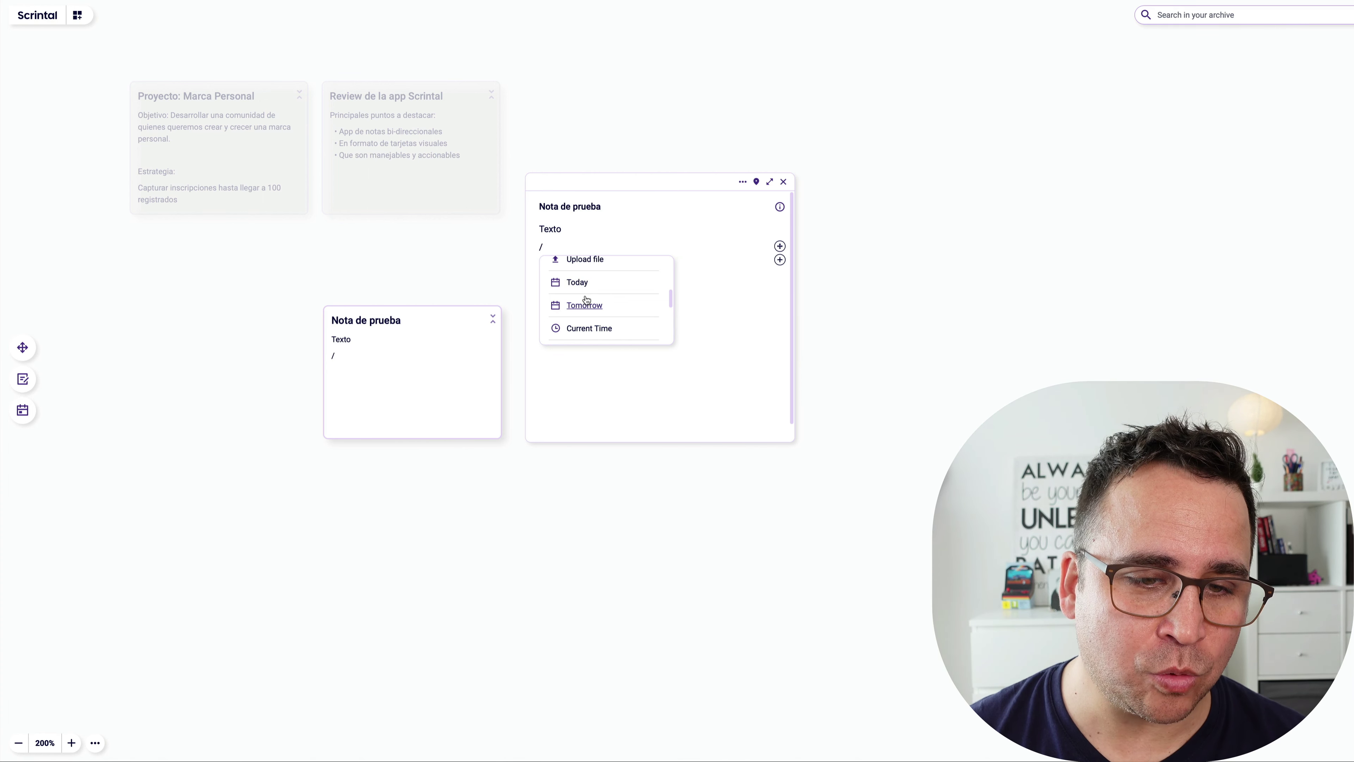
pyautogui.moveTo(670, 301); pyautogui.dragTo(667, 337)
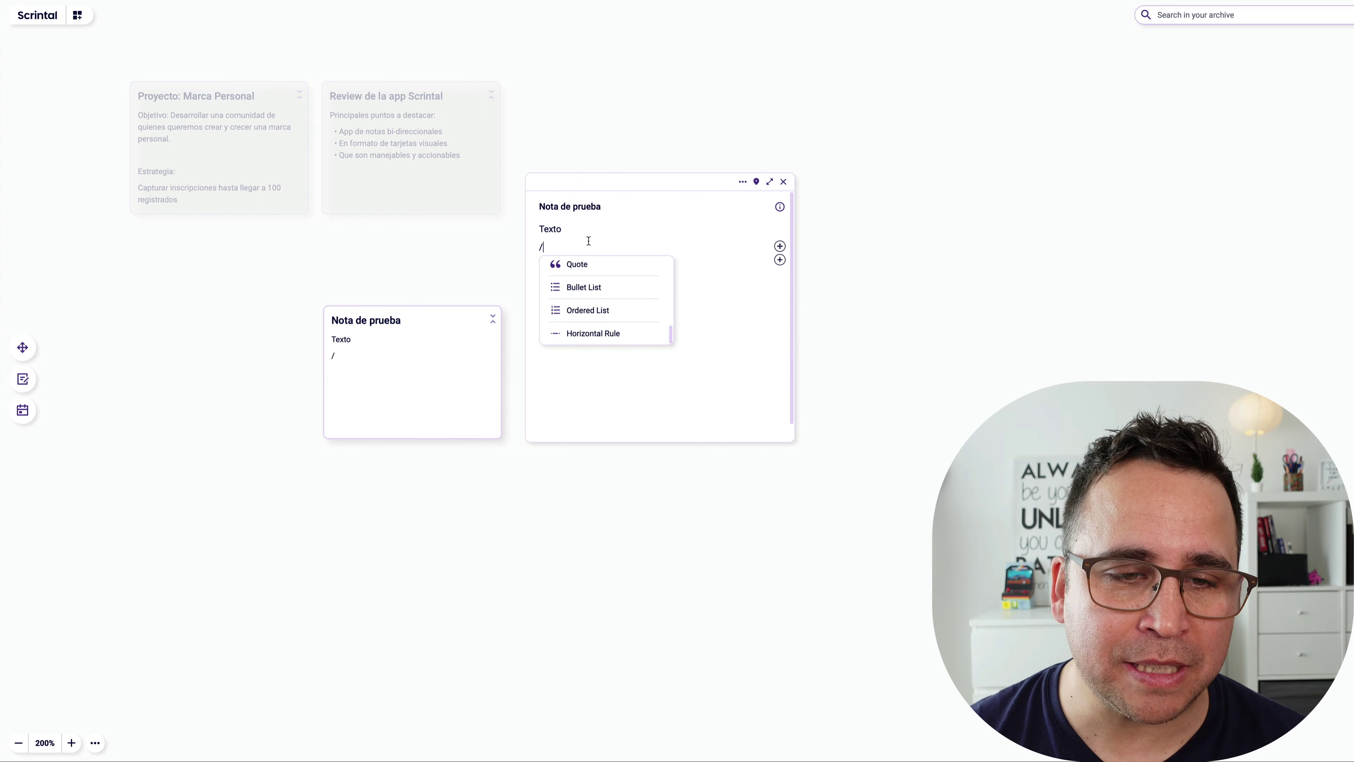
# Select the word "Texto" in the note to view the available text formatting options, and clear the selection
pyautogui.click(564, 228)
pyautogui.moveTo(541, 229); pyautogui.dragTo(538, 231)
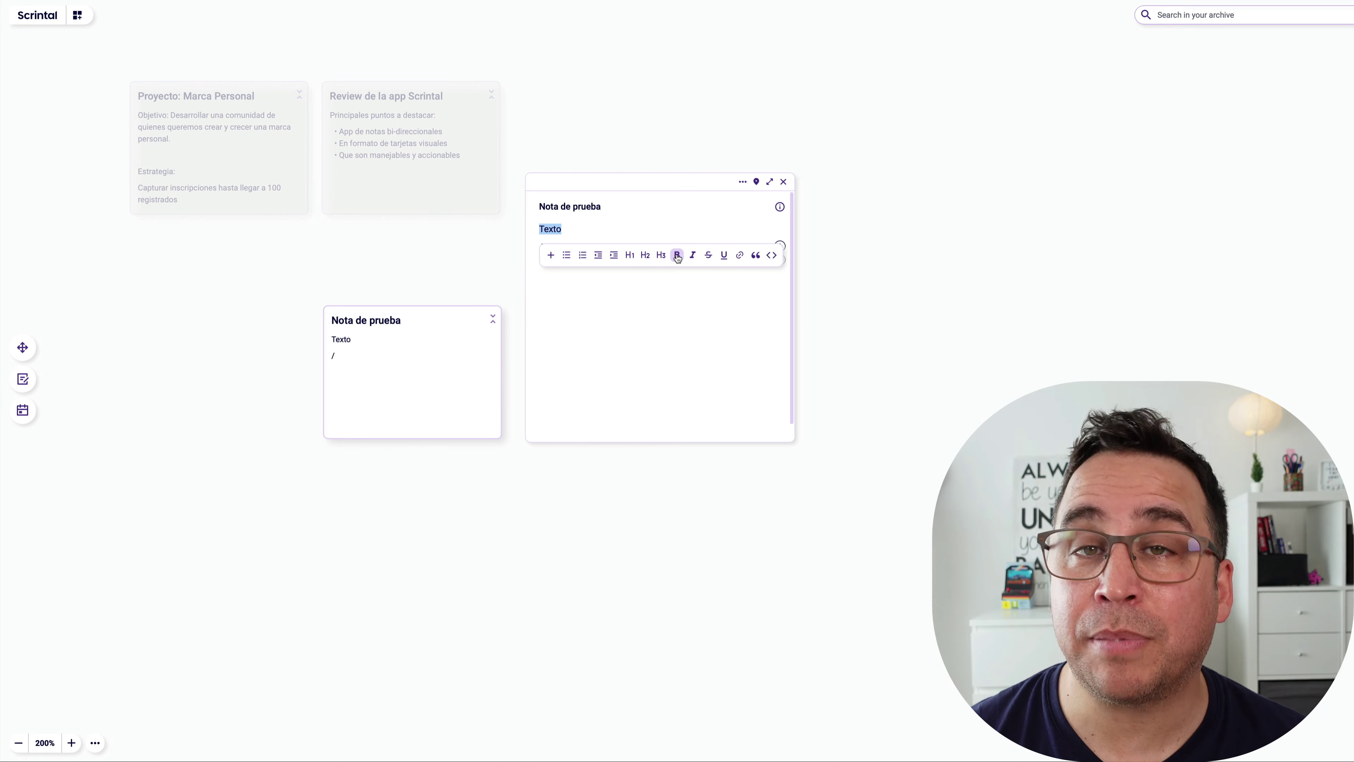
pyautogui.click(641, 288)
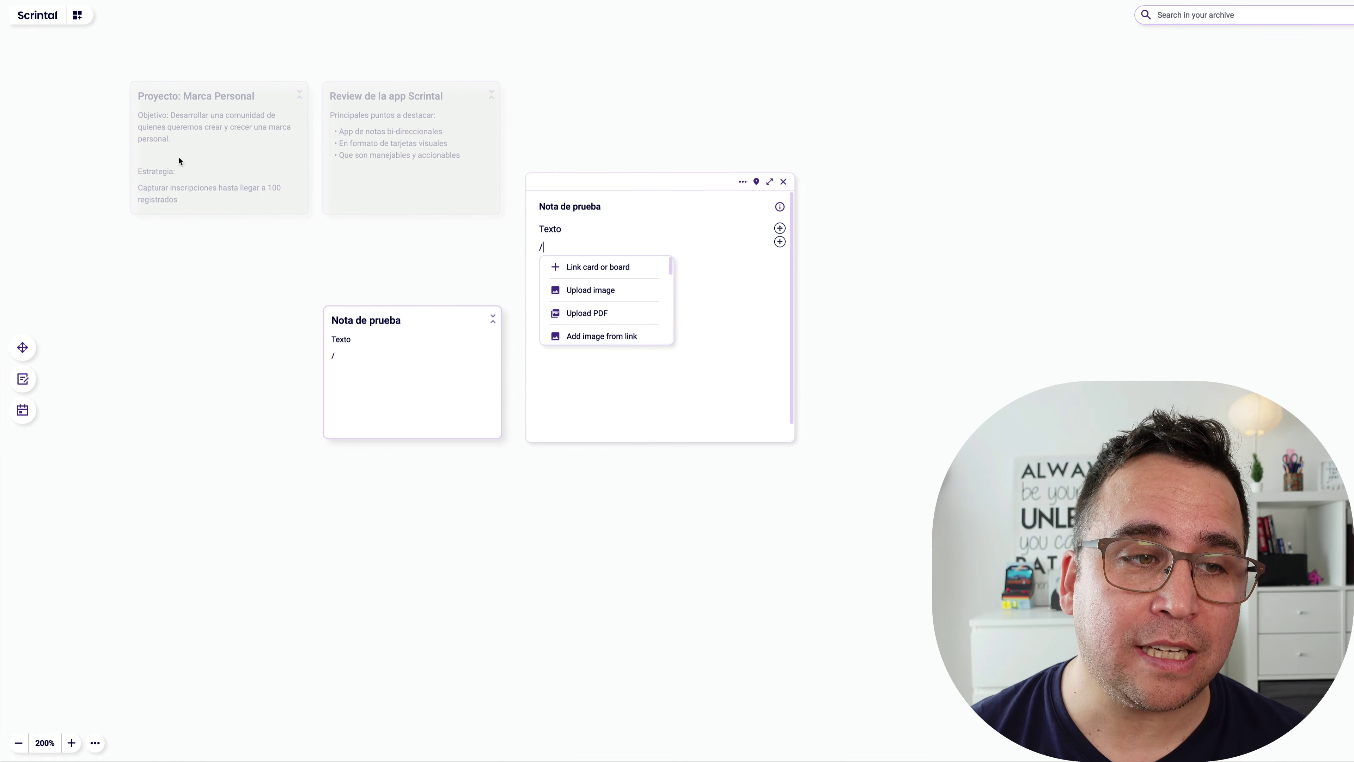
# Search the archive for "marca", preview the "Proyecto: Marca Personal" card and link it below the note's text
pyautogui.click(600, 267)
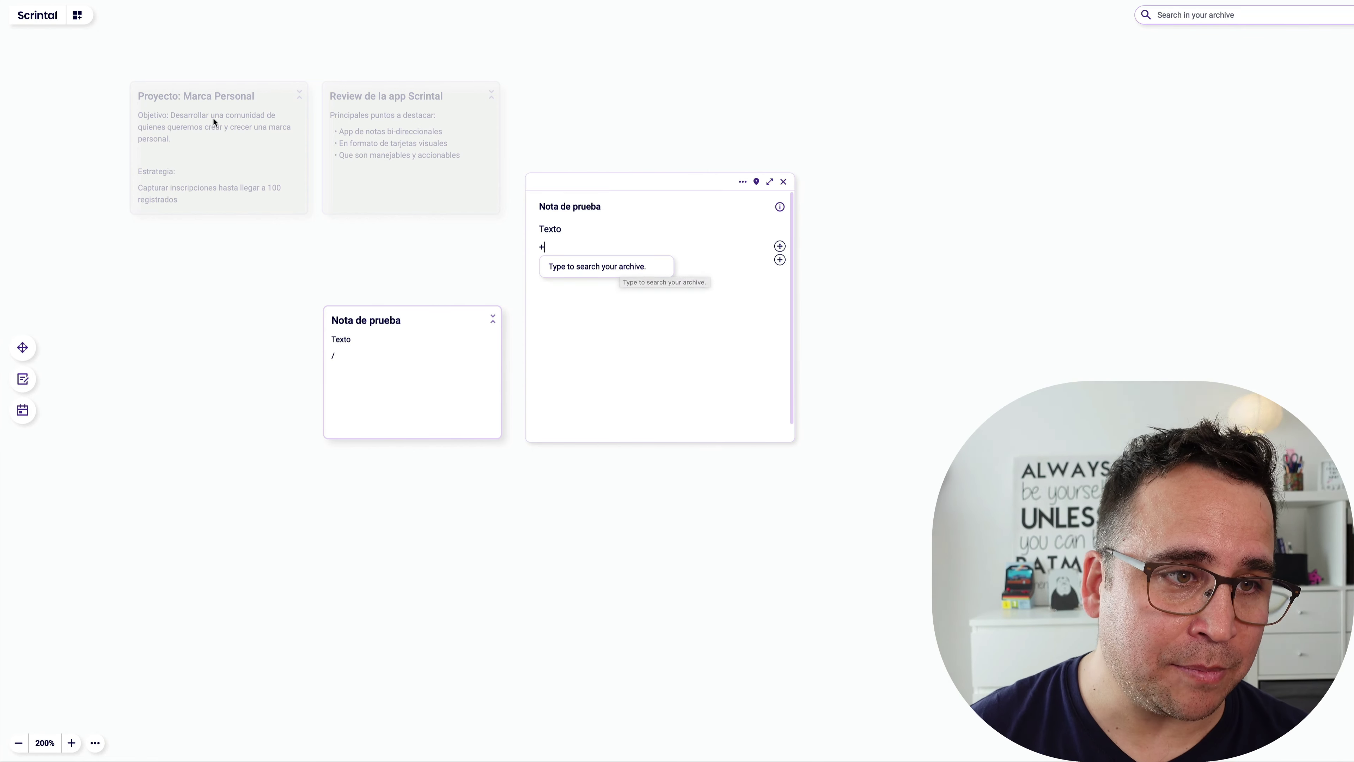
pyautogui.write('marca')
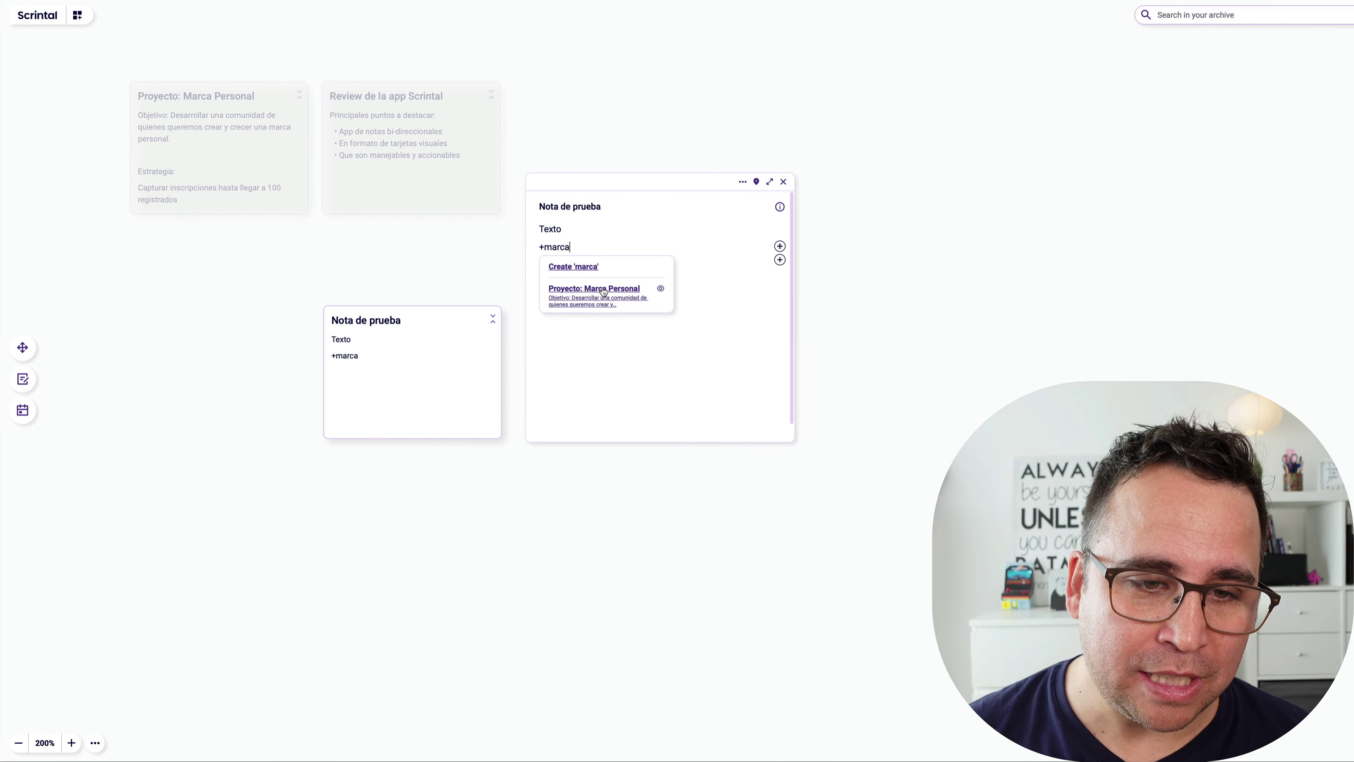
pyautogui.moveTo(661, 286)
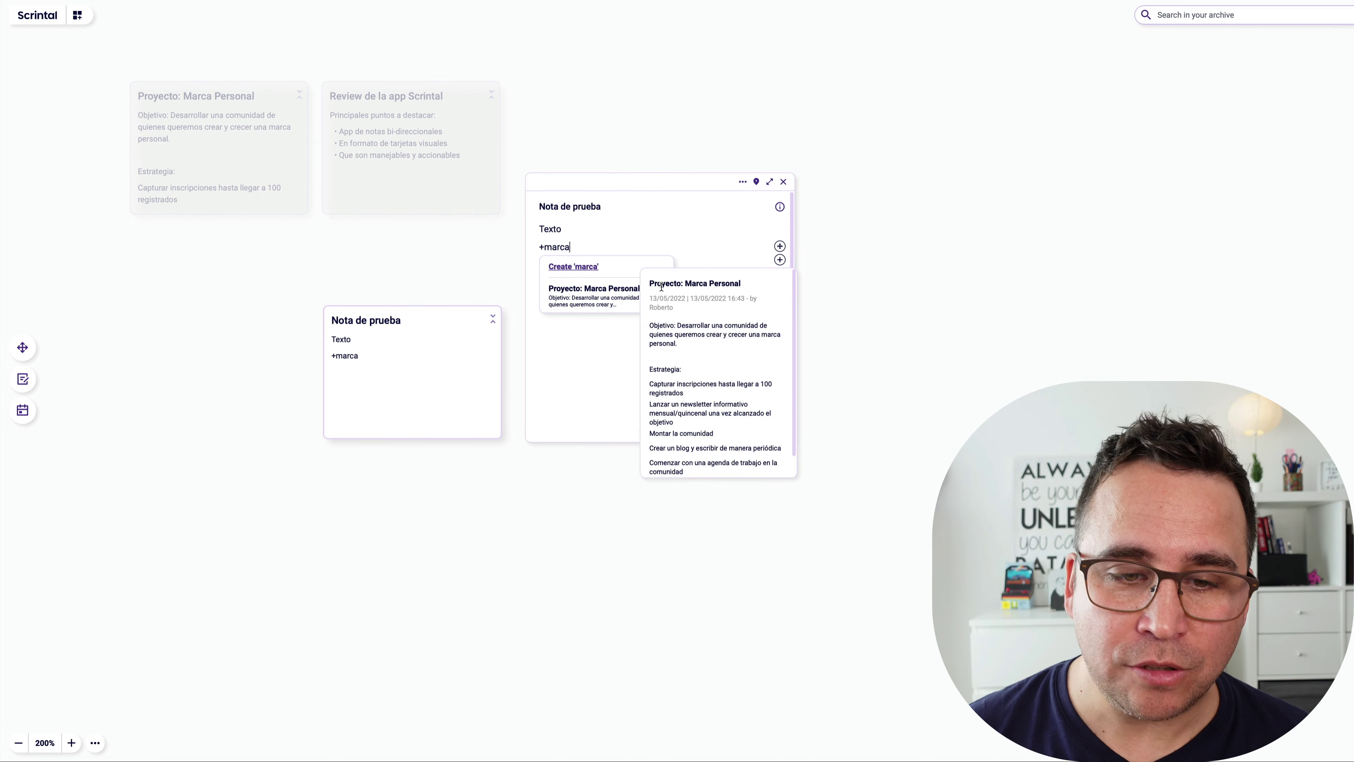
pyautogui.scroll(-1, 689, 347)
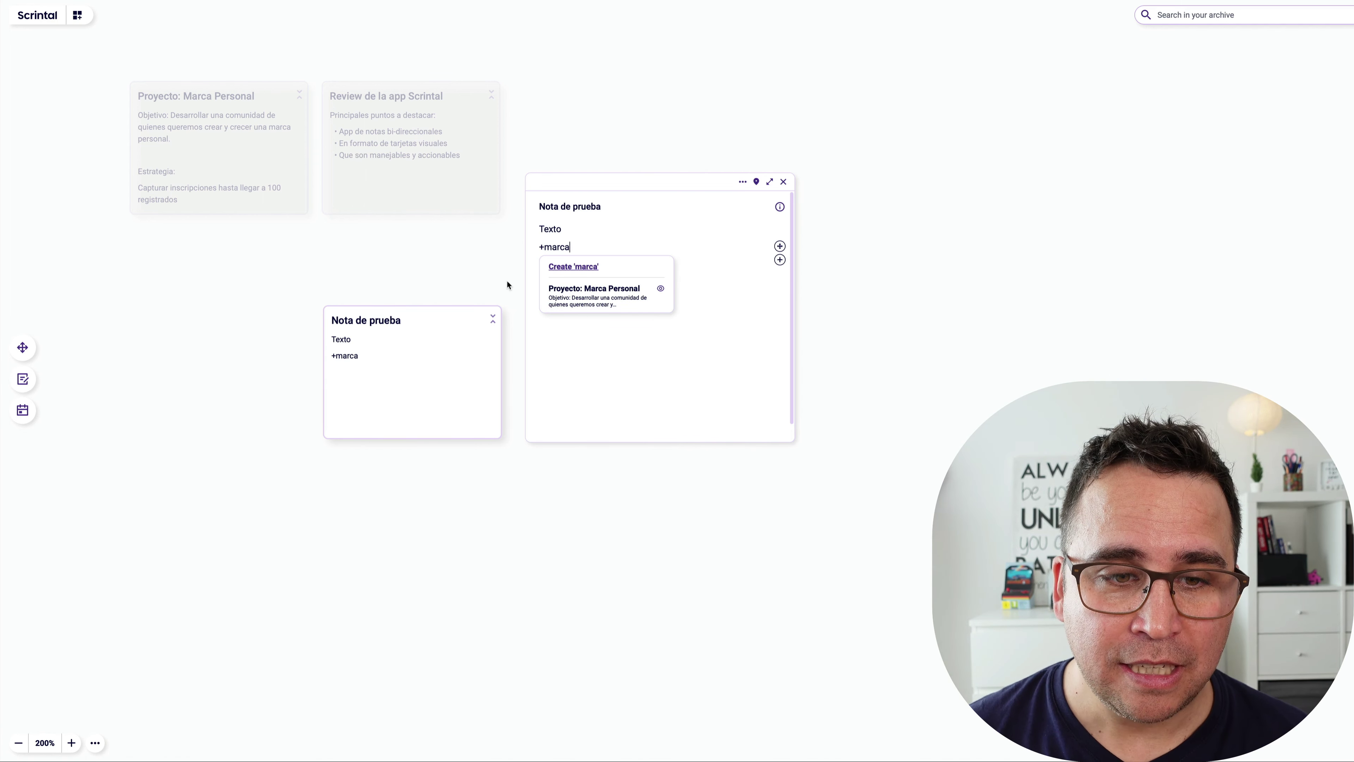
pyautogui.click(575, 292)
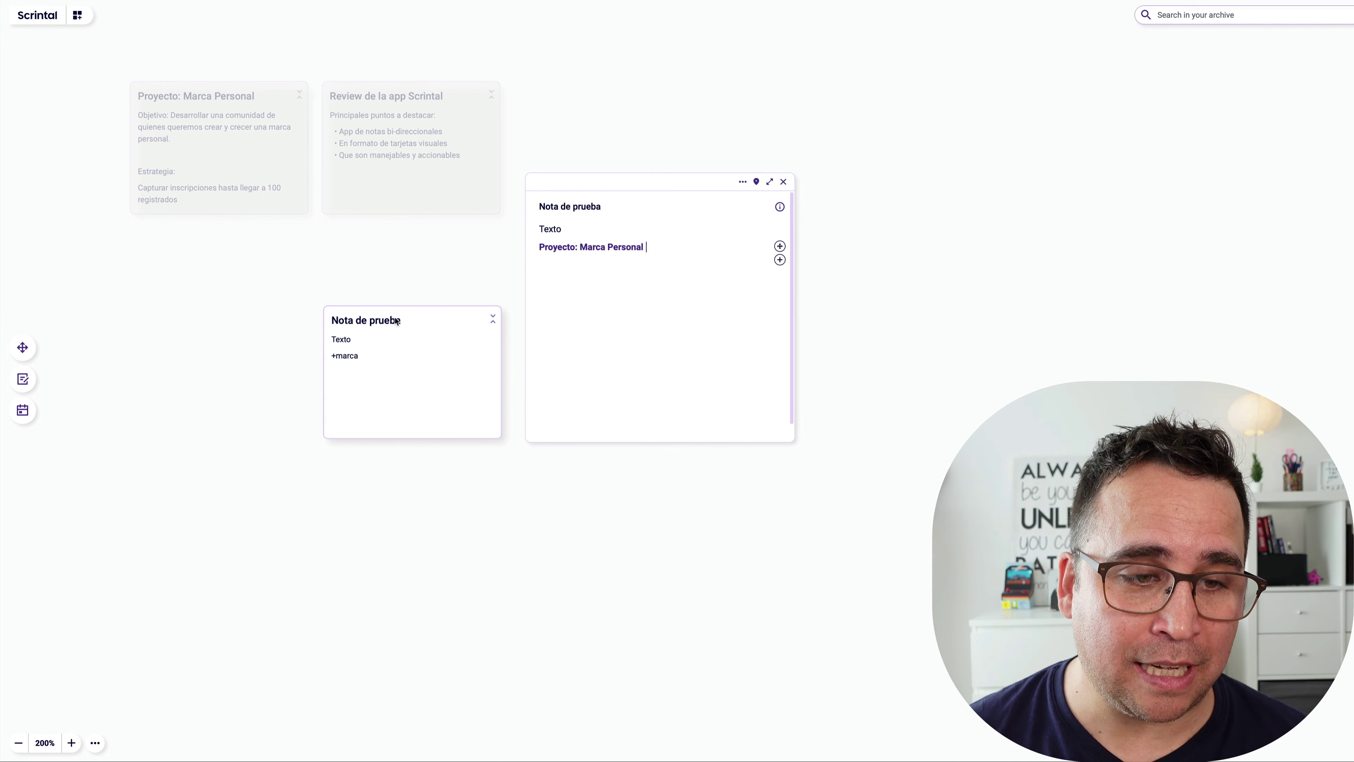
# Close the editor of "Nota de prueba" and reposition its card on the board
pyautogui.moveTo(665, 176); pyautogui.dragTo(677, 173)
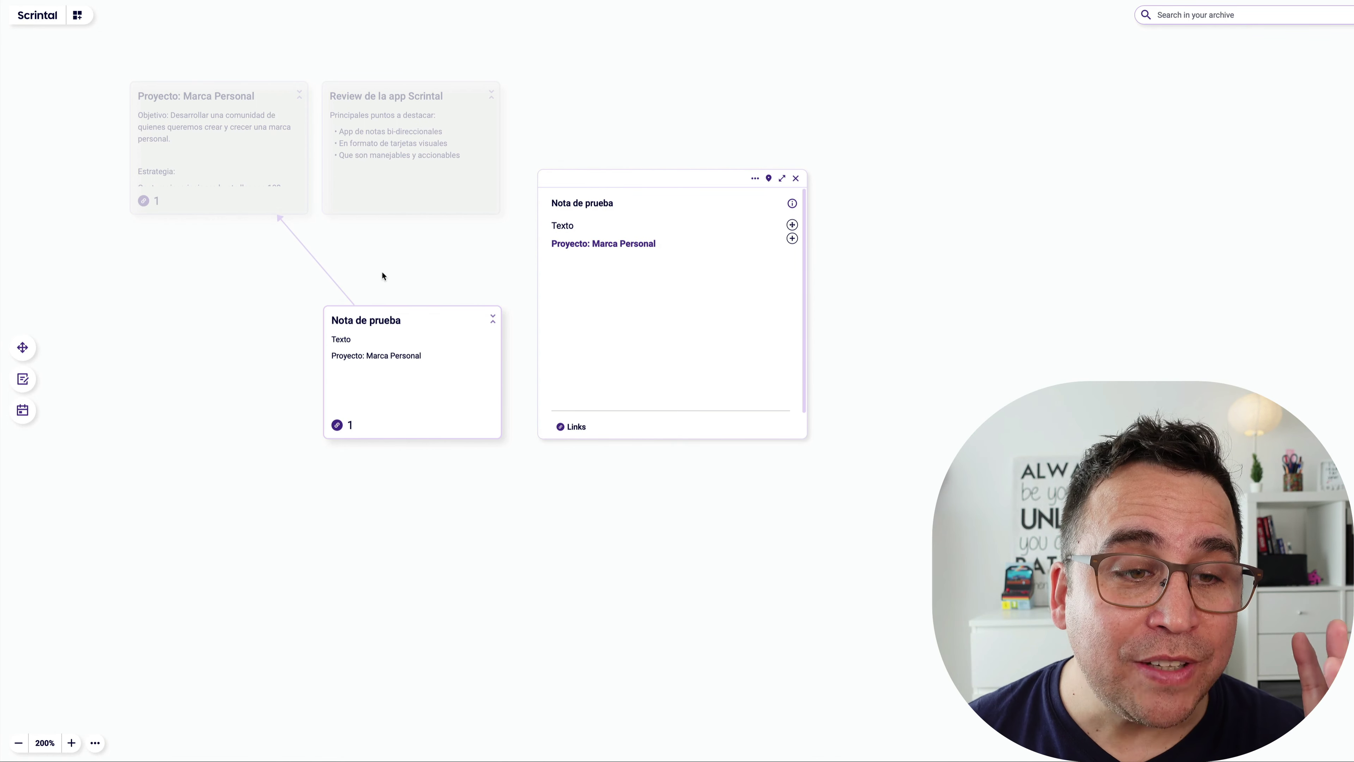
pyautogui.click(795, 178)
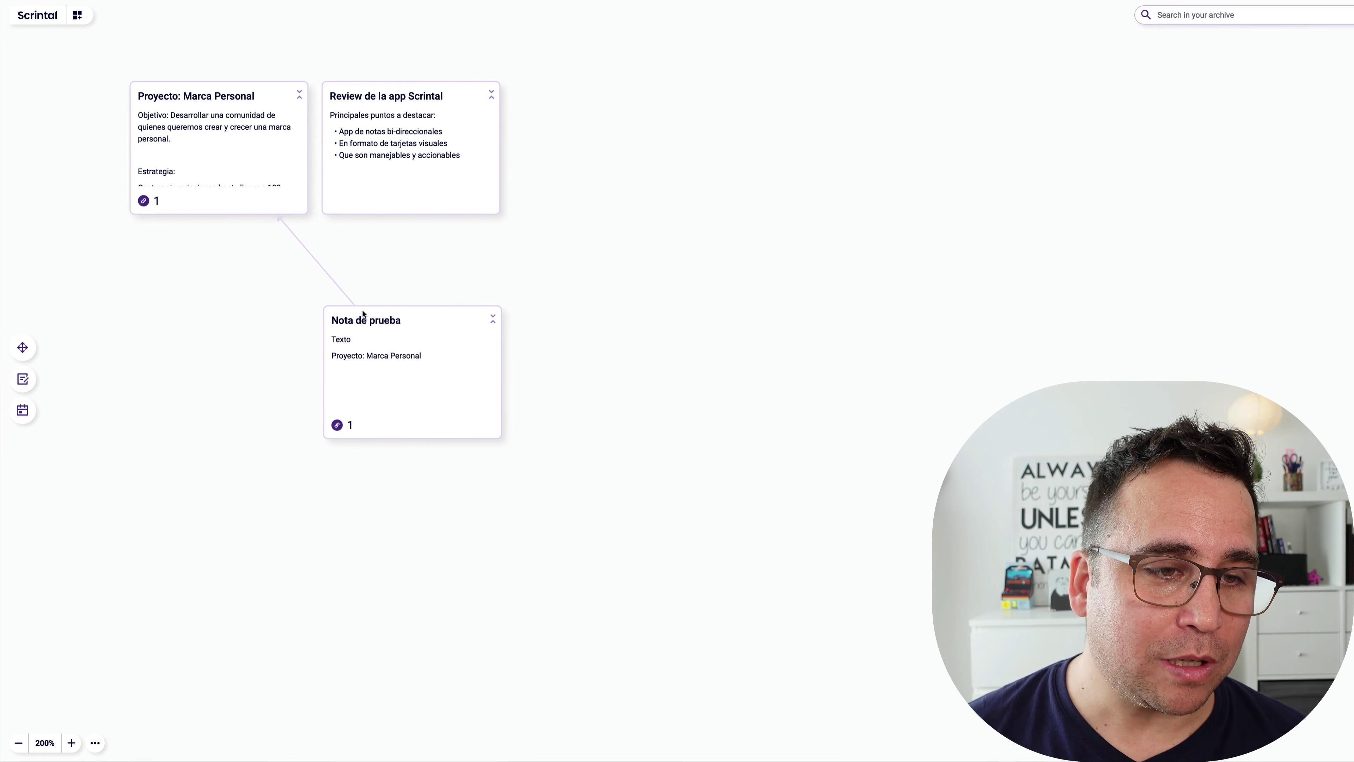
pyautogui.moveTo(420, 313); pyautogui.dragTo(353, 320)
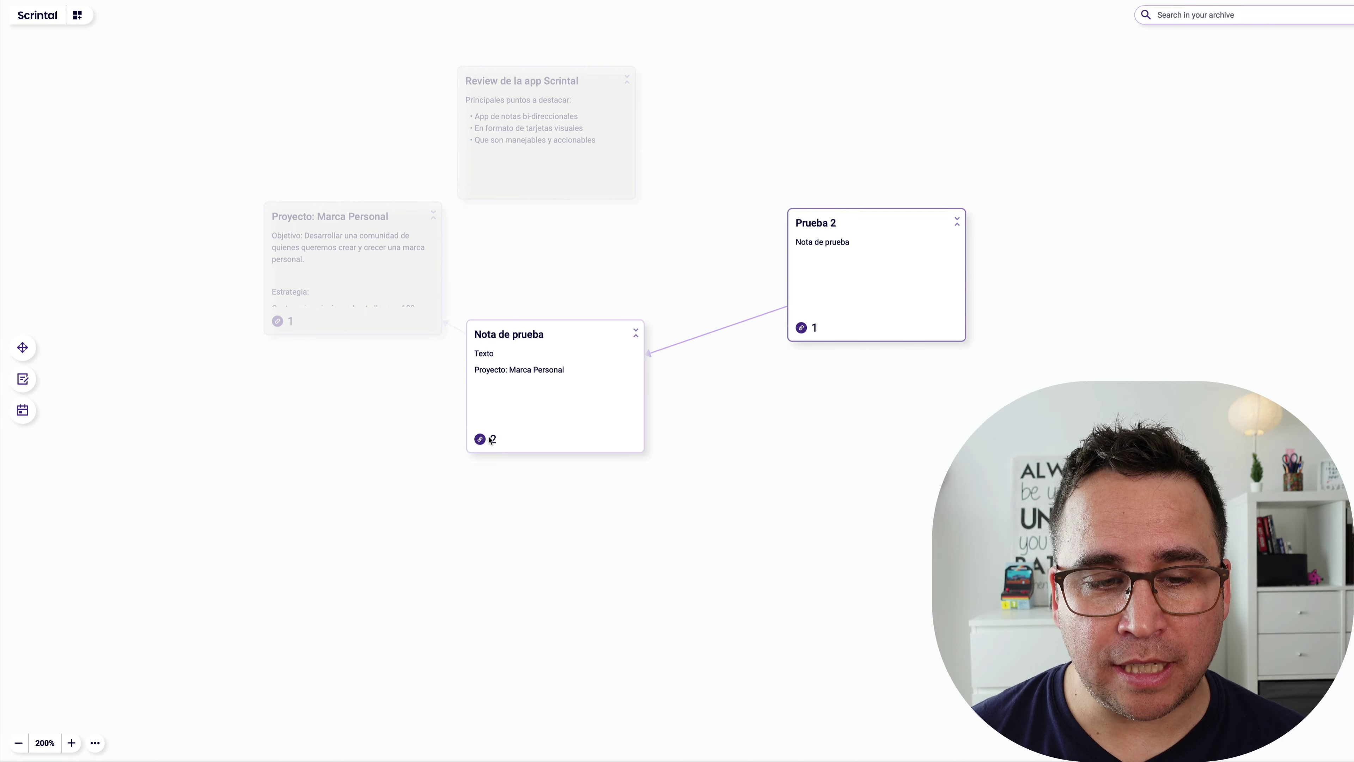
# Zoom the board out to 150% and in to 300% to view the linked cards at different scales
pyautogui.click(71, 743)
pyautogui.click(18, 742)
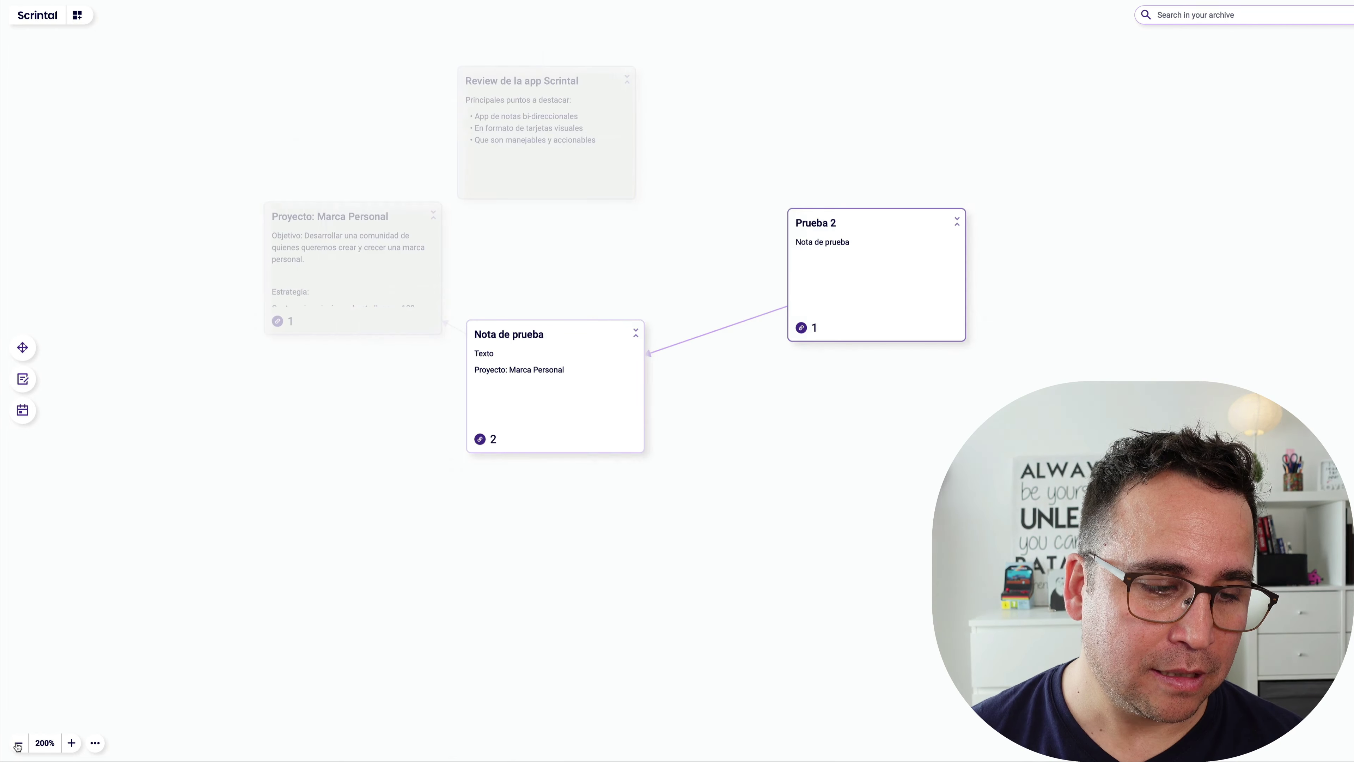
pyautogui.click(18, 742)
pyautogui.click(18, 742)
pyautogui.click(71, 742)
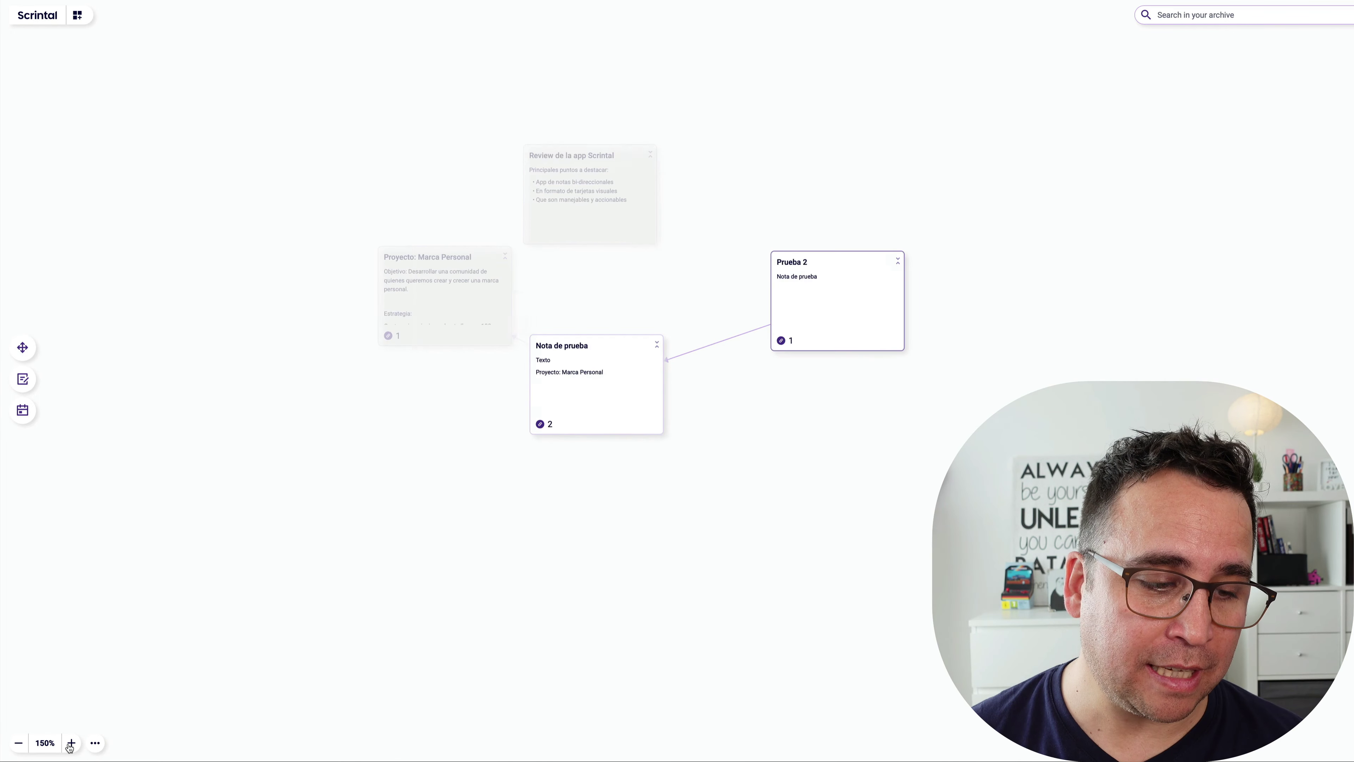
pyautogui.click(71, 743)
pyautogui.click(71, 743)
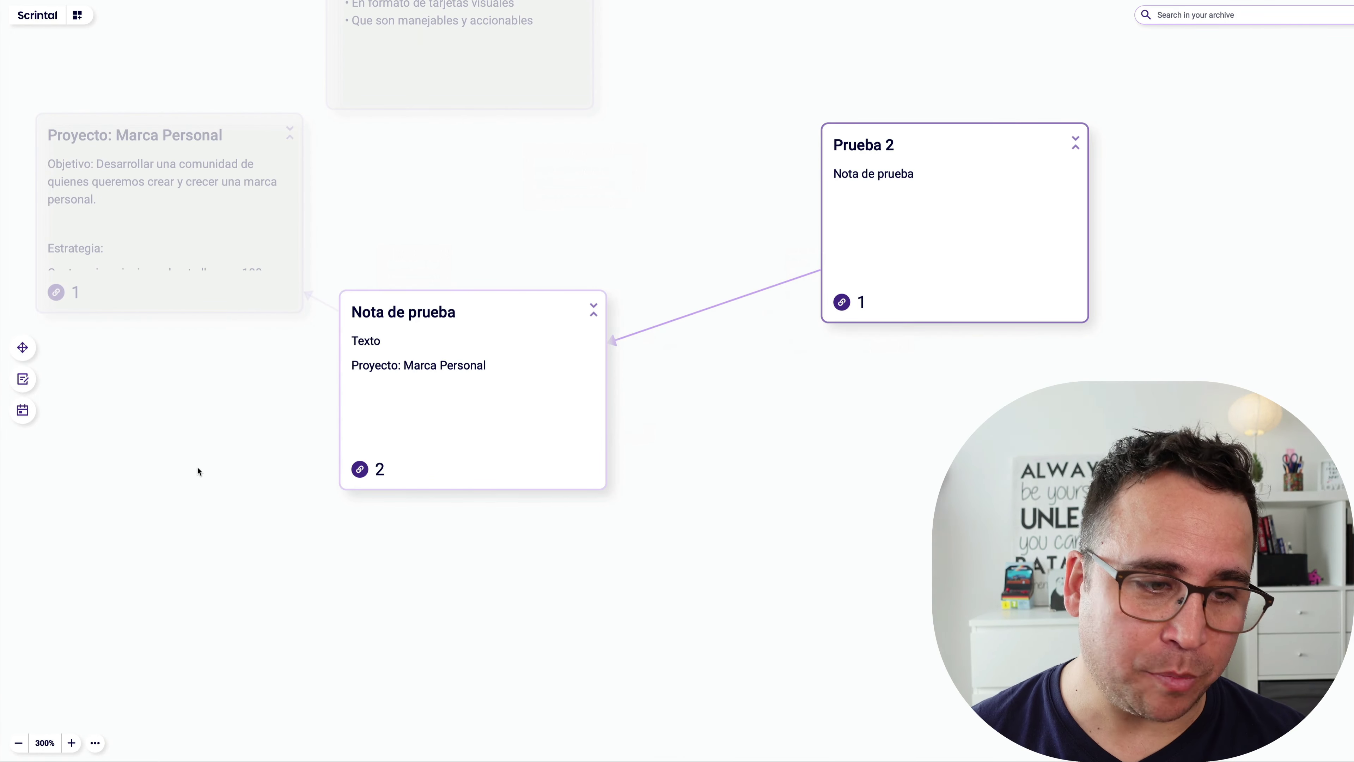
# Open the "Nota de prueba" card at its links and backlinks, and move its editor above the card
pyautogui.moveTo(203, 443); pyautogui.dragTo(451, 565)
pyautogui.press('space')
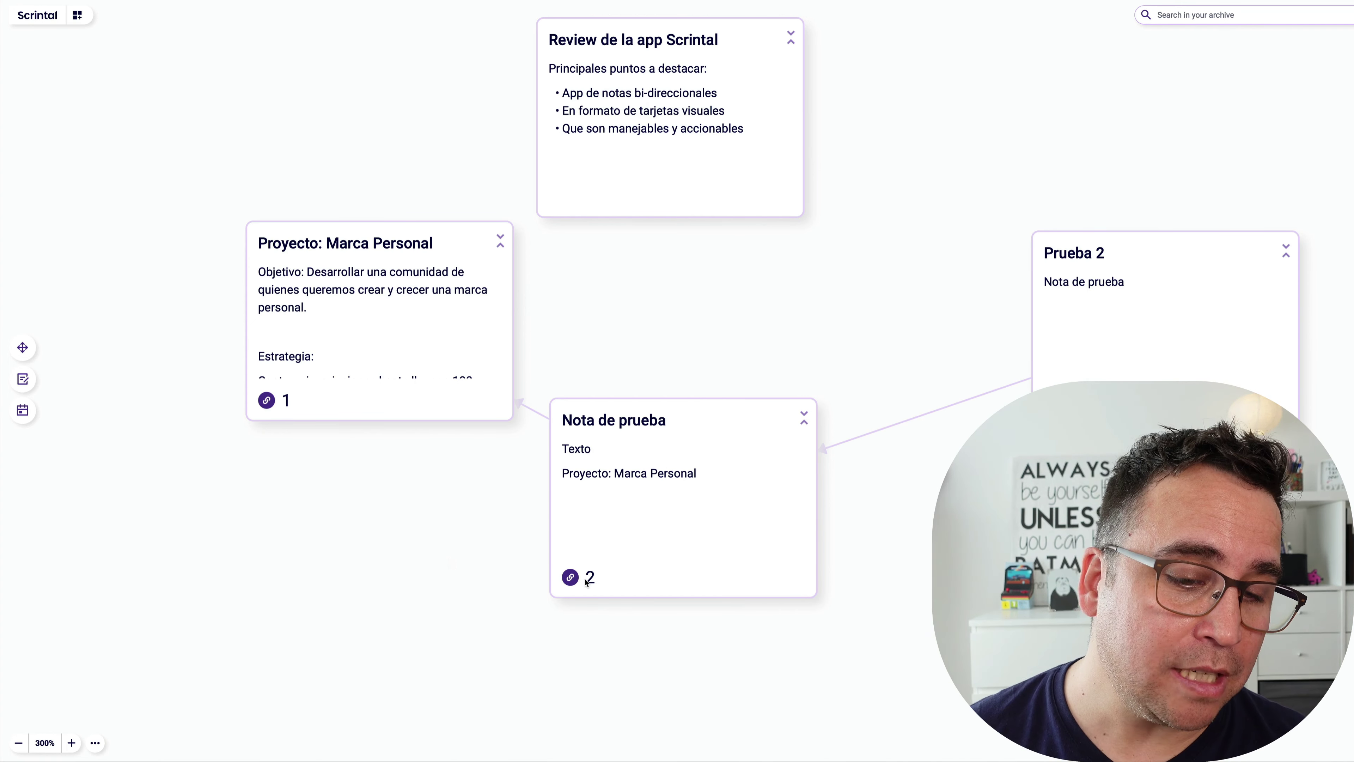
pyautogui.click(704, 508)
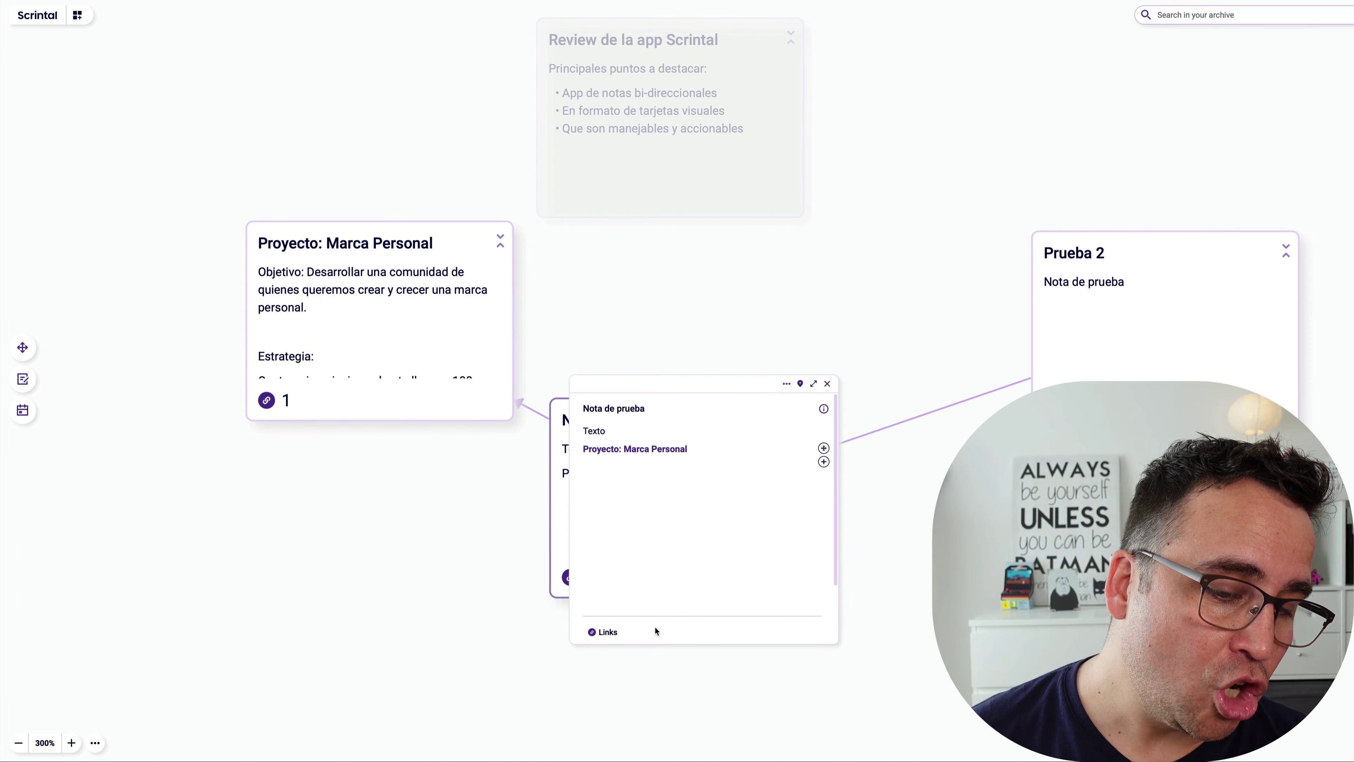
pyautogui.scroll(-2, 655, 626)
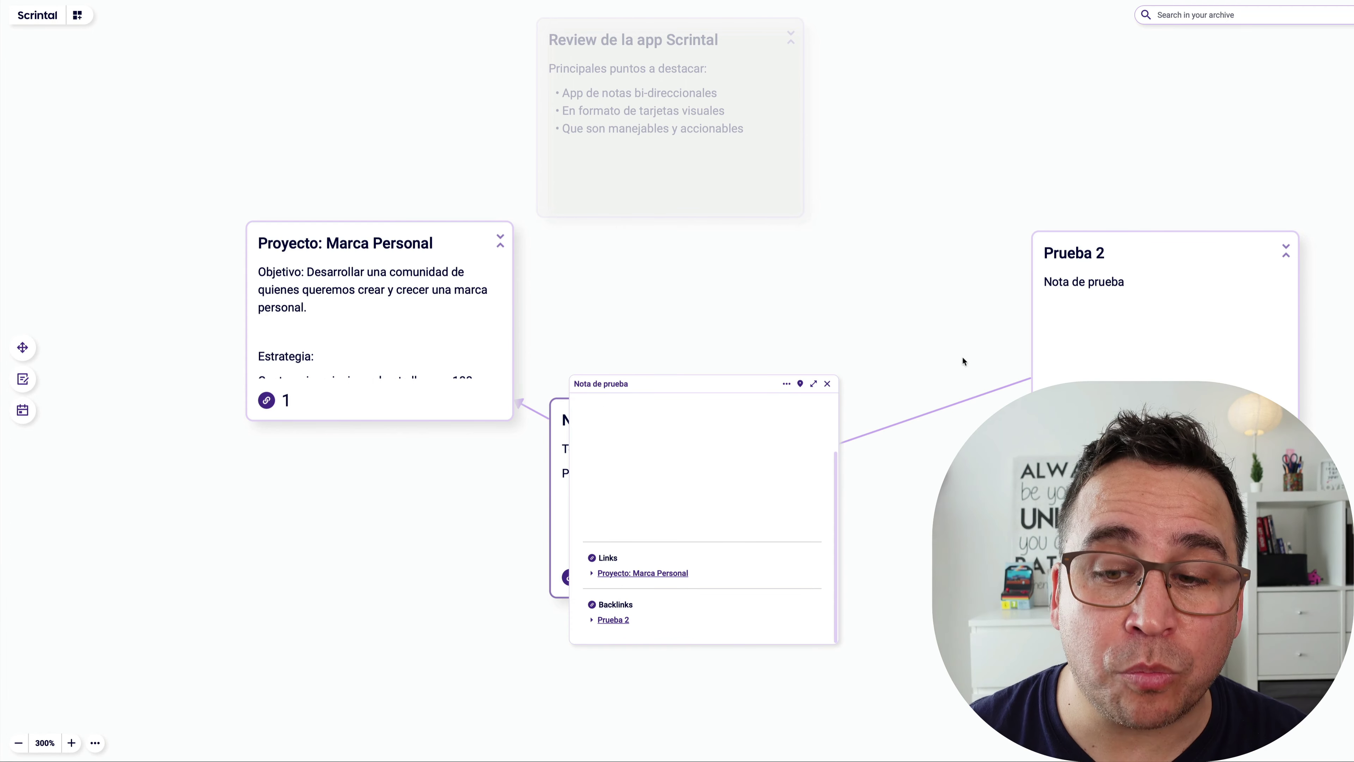
pyautogui.moveTo(733, 385); pyautogui.dragTo(813, 129)
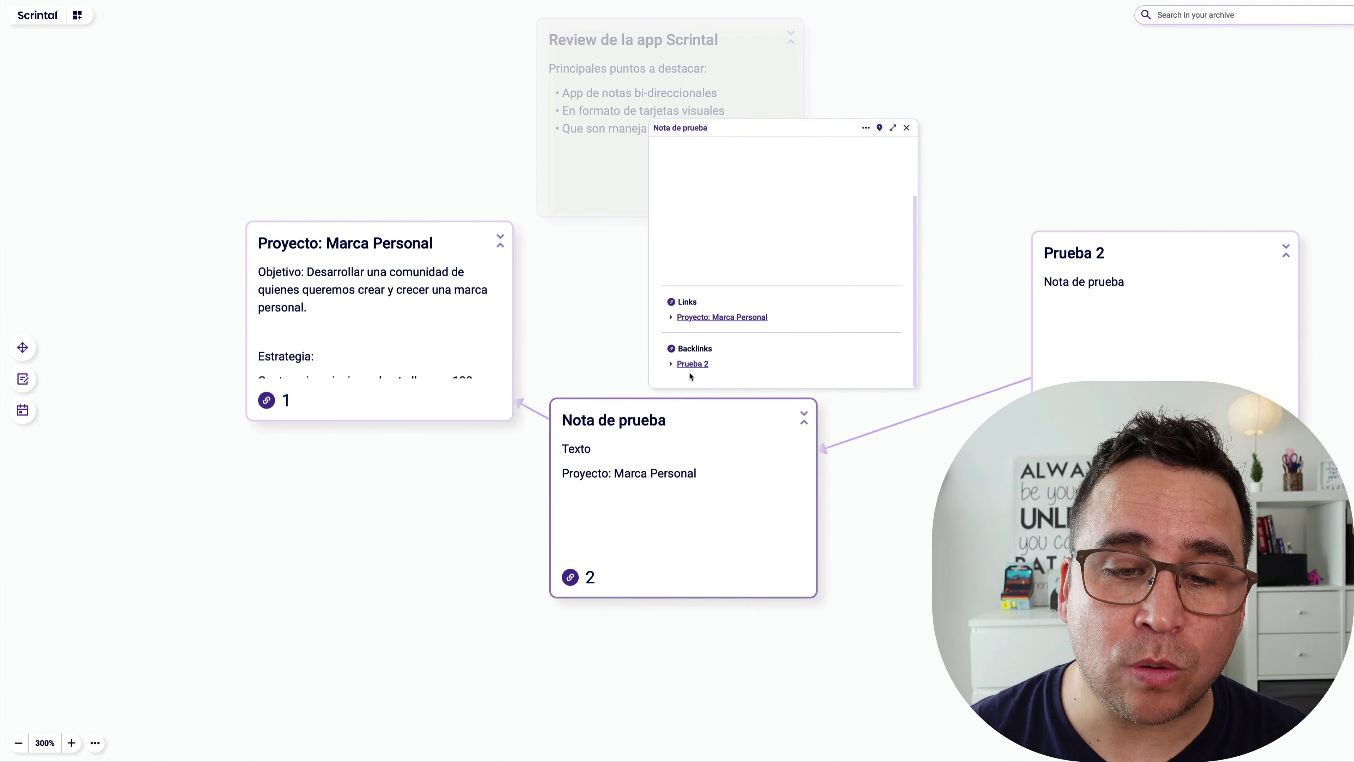
# Expand the "Prueba 2" backlink and the "Proyecto: Marca Personal" link in the note to examine their further connections
pyautogui.click(671, 365)
pyautogui.scroll(-1, 747, 377)
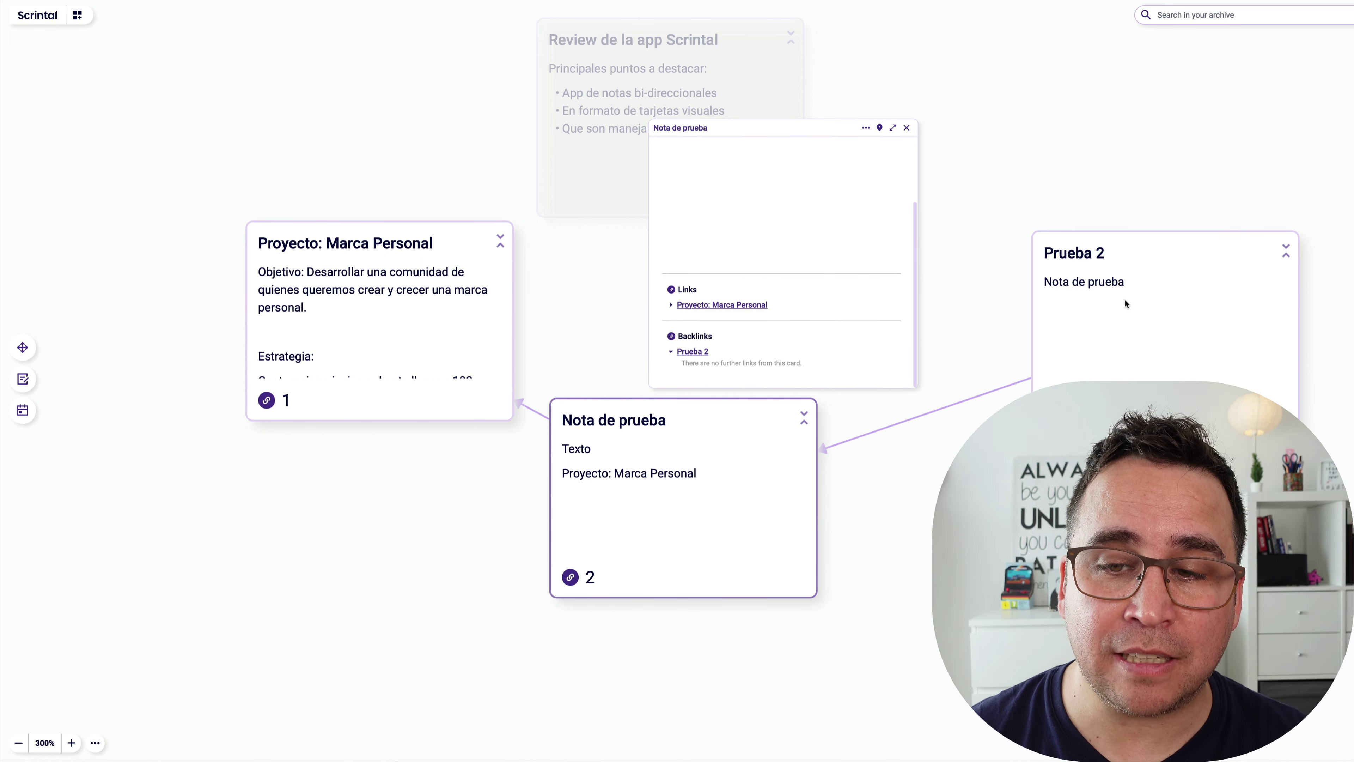
pyautogui.click(670, 305)
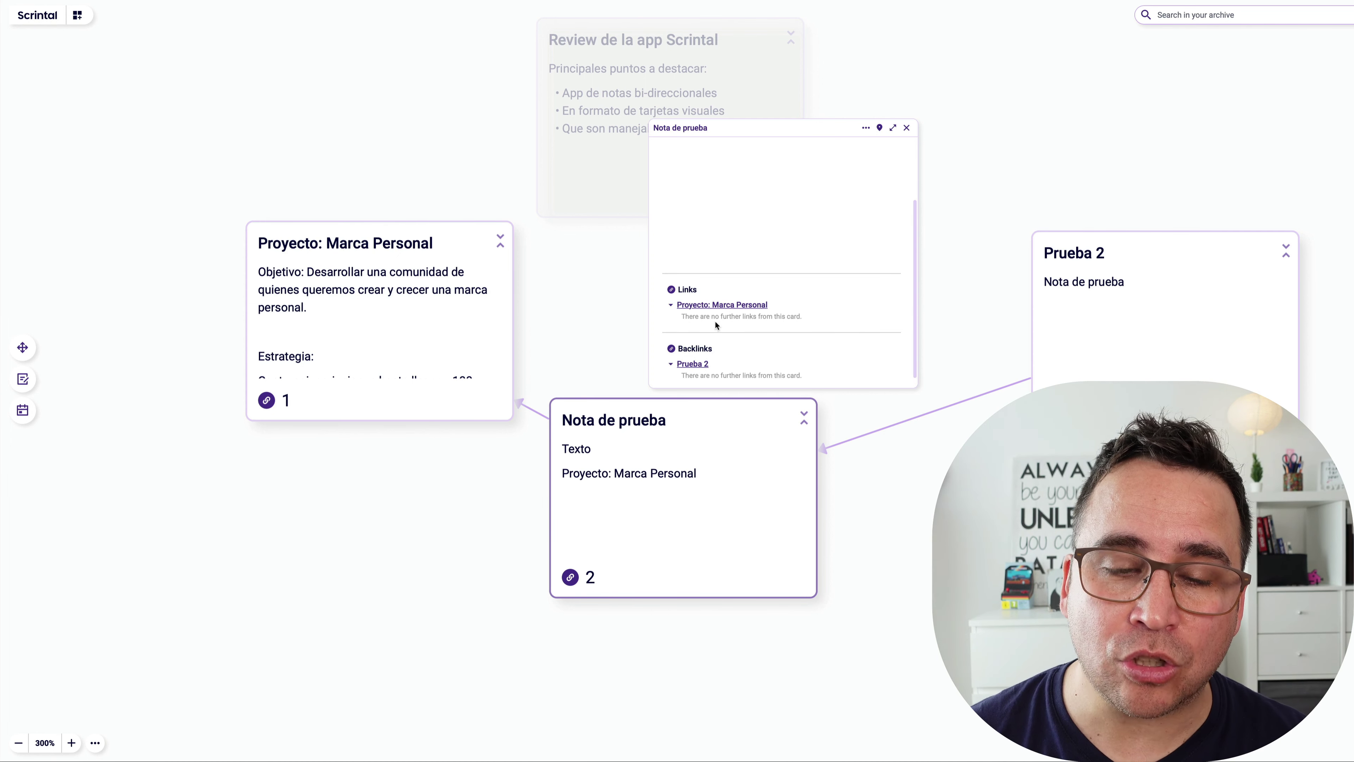
pyautogui.scroll(3, 768, 313)
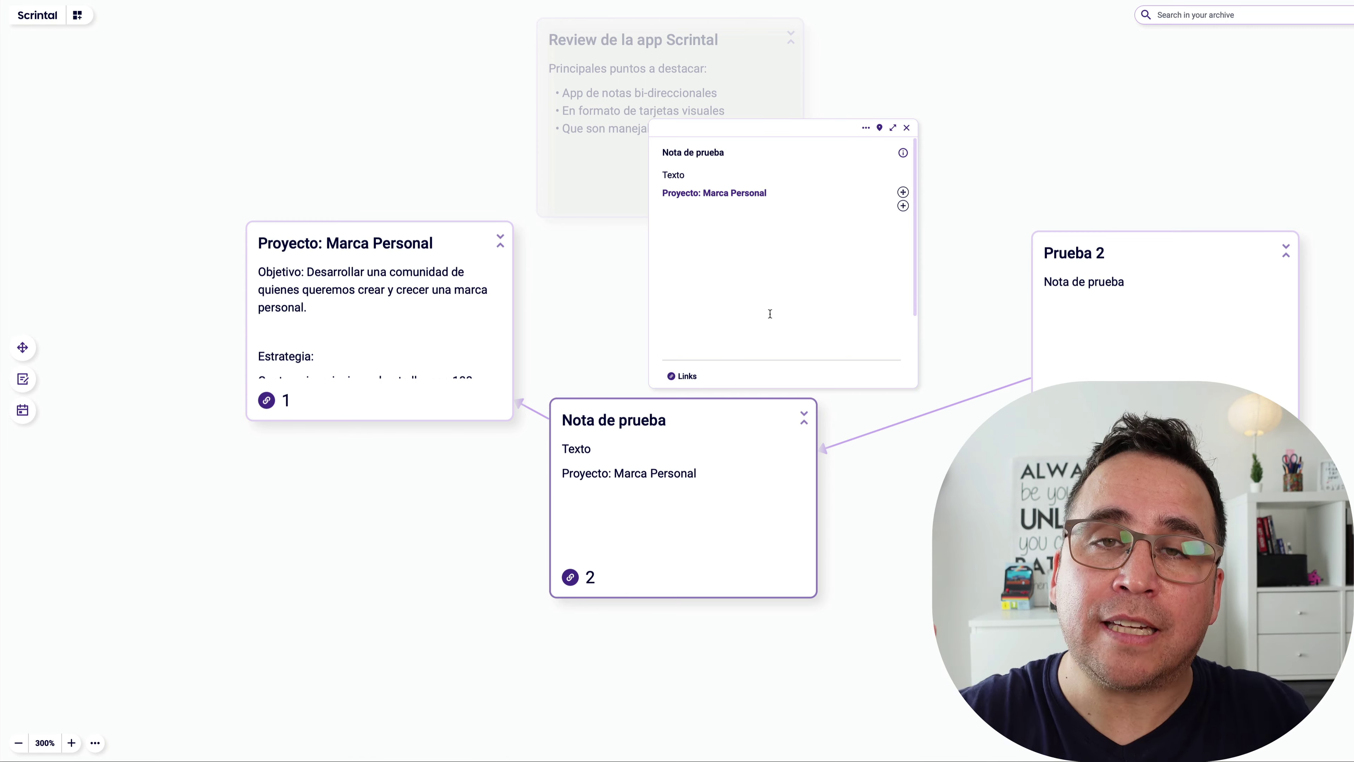
pyautogui.scroll(-3, 770, 313)
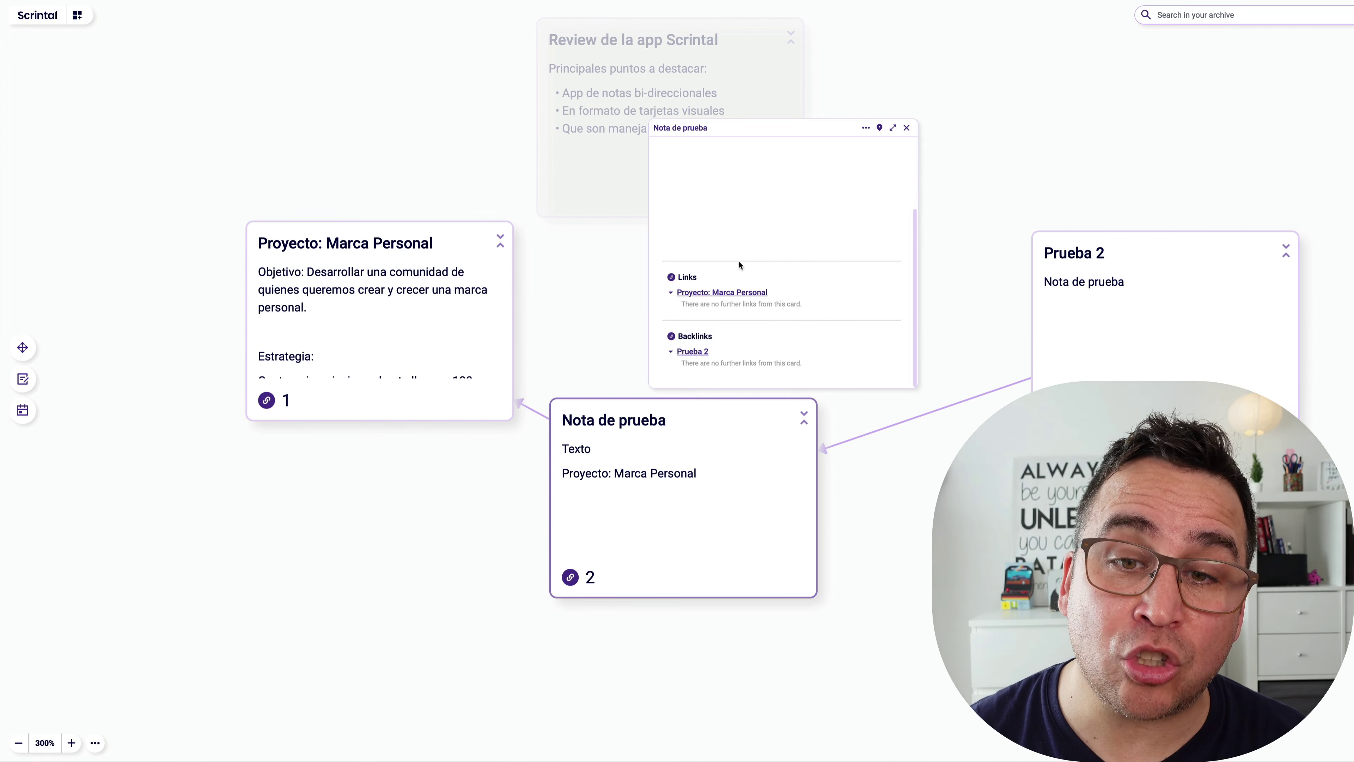
# View "Nota de prueba" in full screen, review its text, links and backlinks, and return to the desk
pyautogui.scroll(3, 739, 265)
pyautogui.click(893, 127)
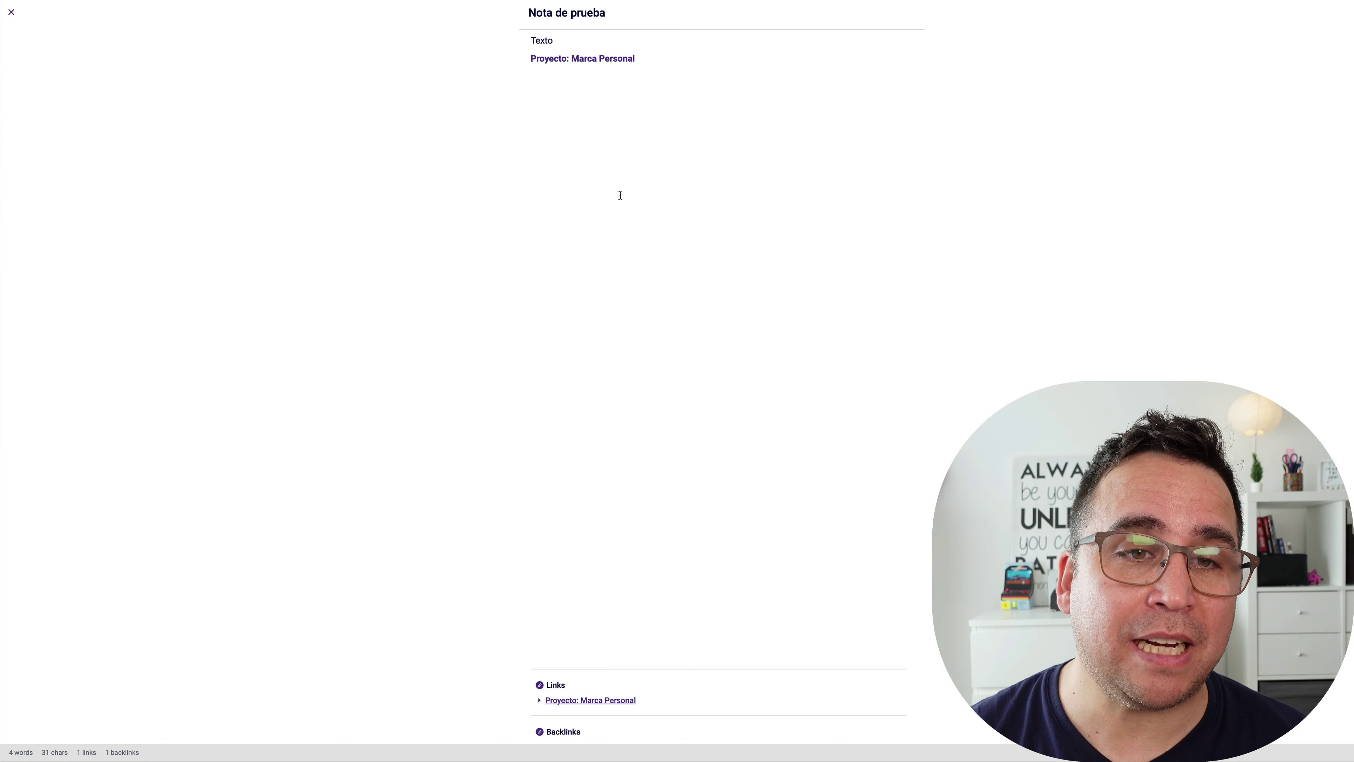
pyautogui.scroll(-3, 620, 195)
pyautogui.scroll(3, 652, 229)
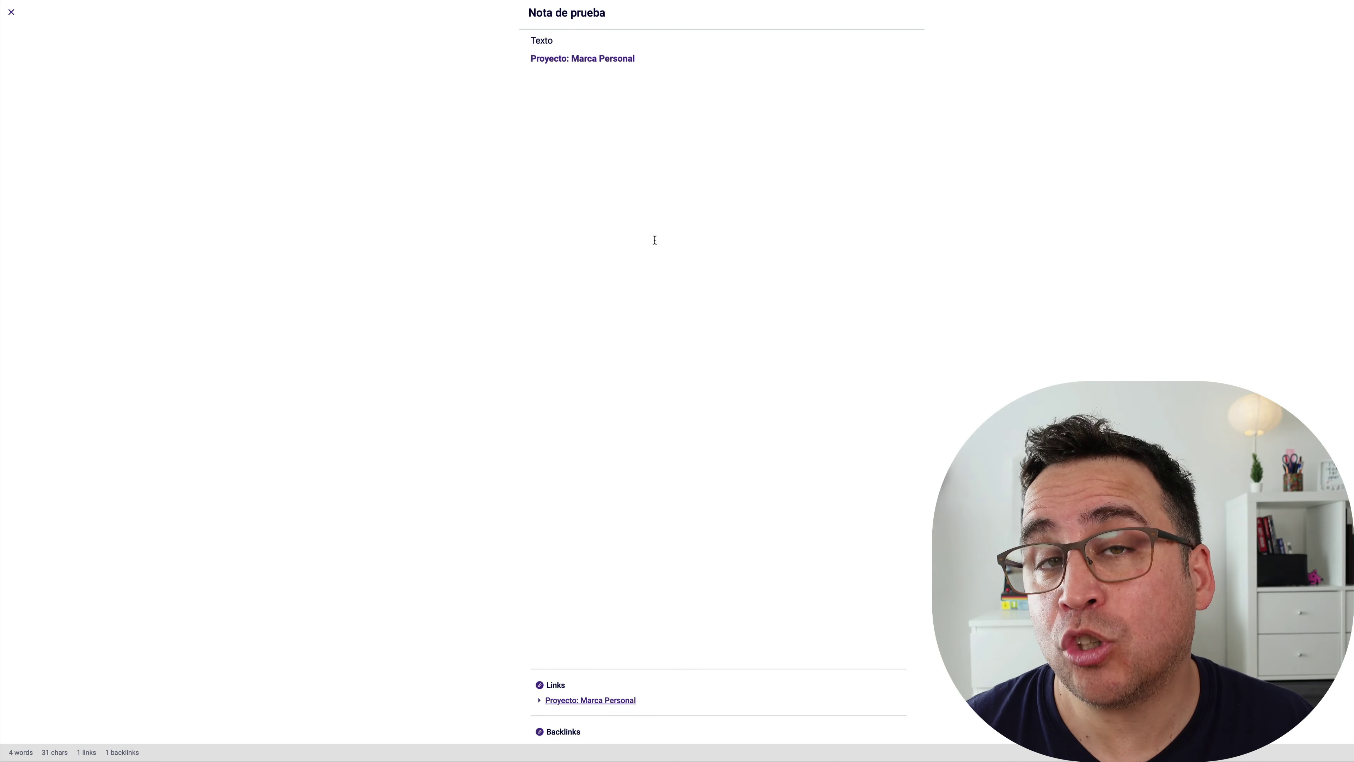
pyautogui.scroll(-3, 618, 498)
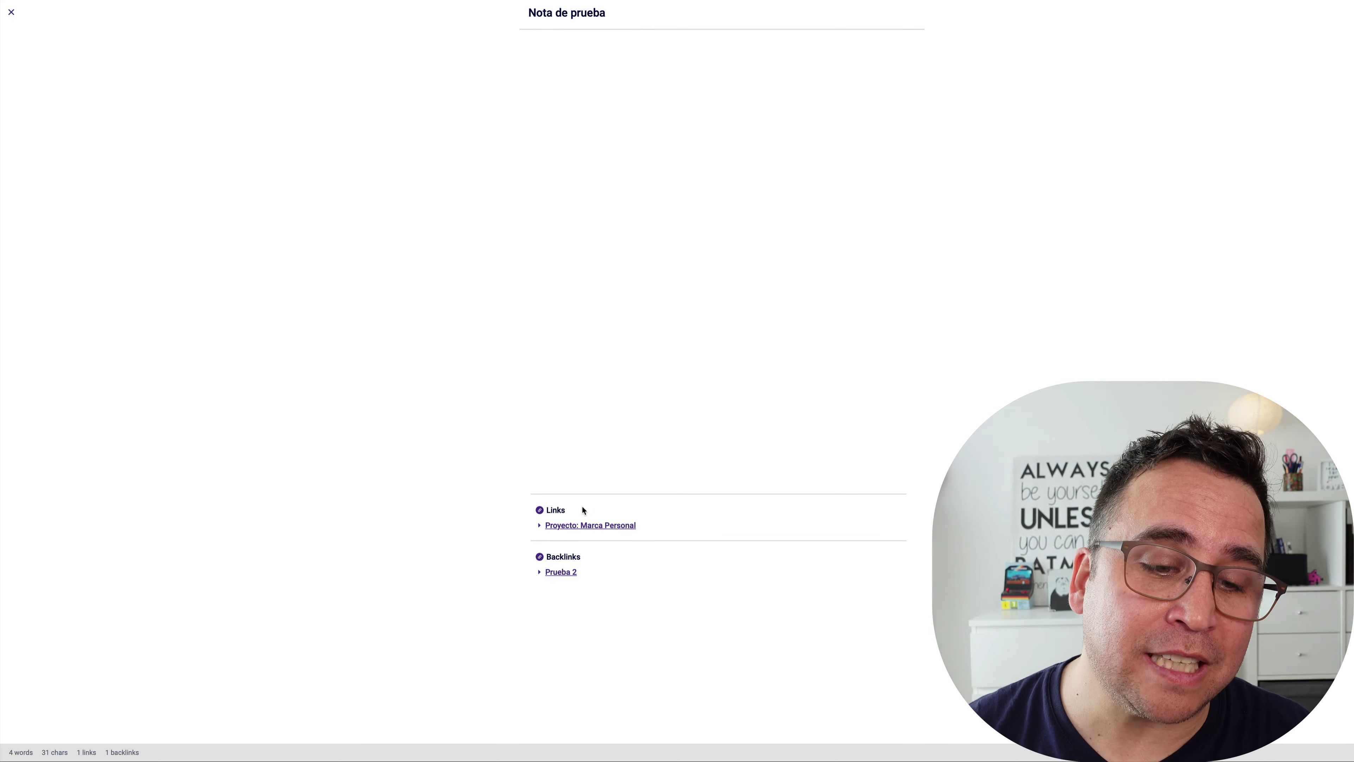
pyautogui.scroll(3, 583, 520)
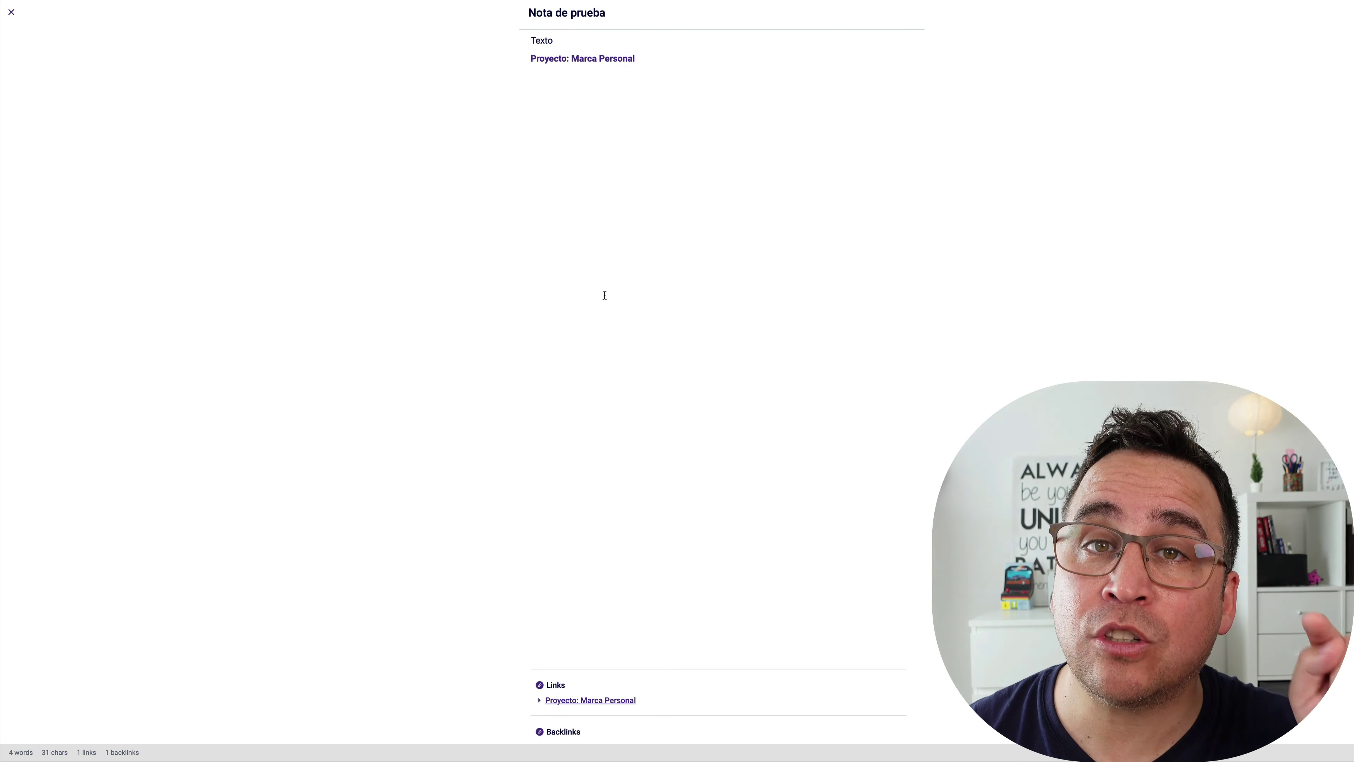
pyautogui.press('Escape')
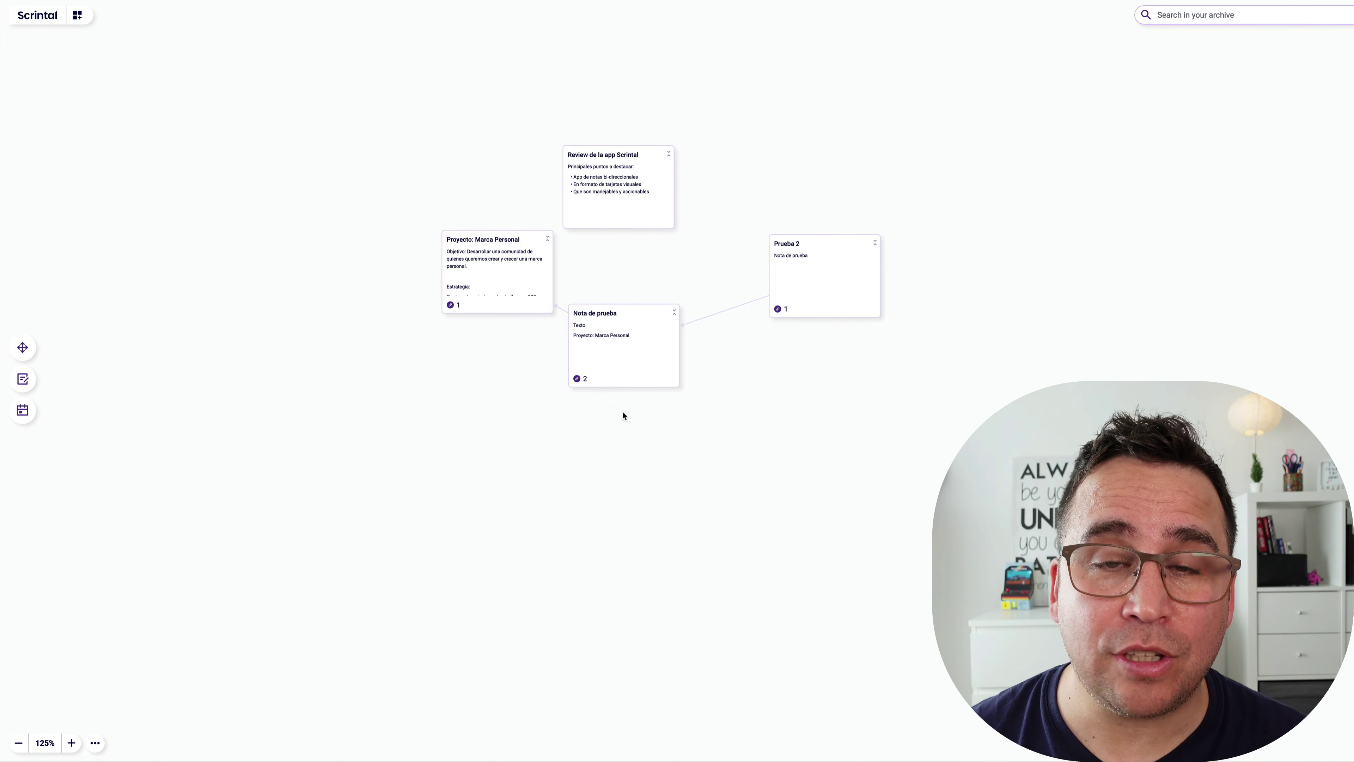
# Create a new board from the "Proyecto: Marca Personal" and "Nota de prueba" cards
pyautogui.moveTo(665, 441); pyautogui.dragTo(415, 255)
pyautogui.rightClick(498, 262)
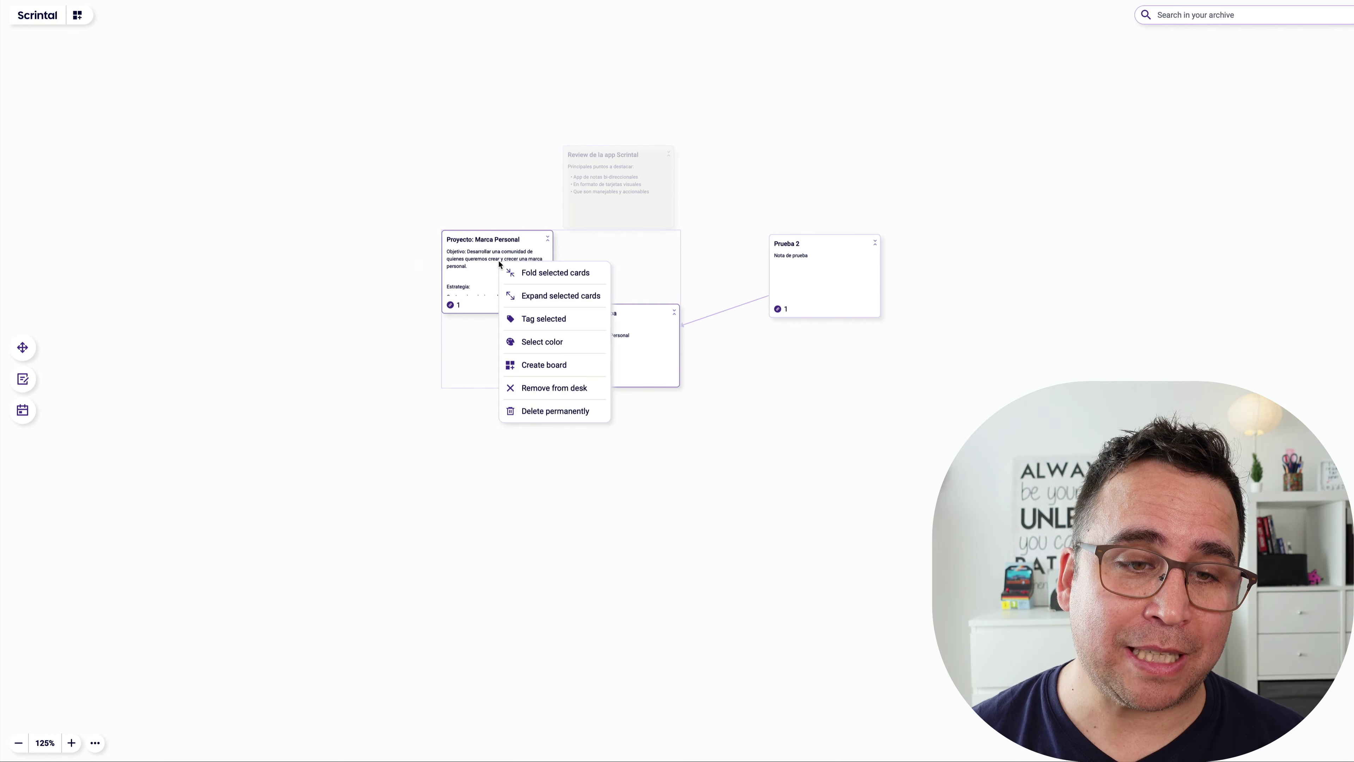
pyautogui.click(542, 367)
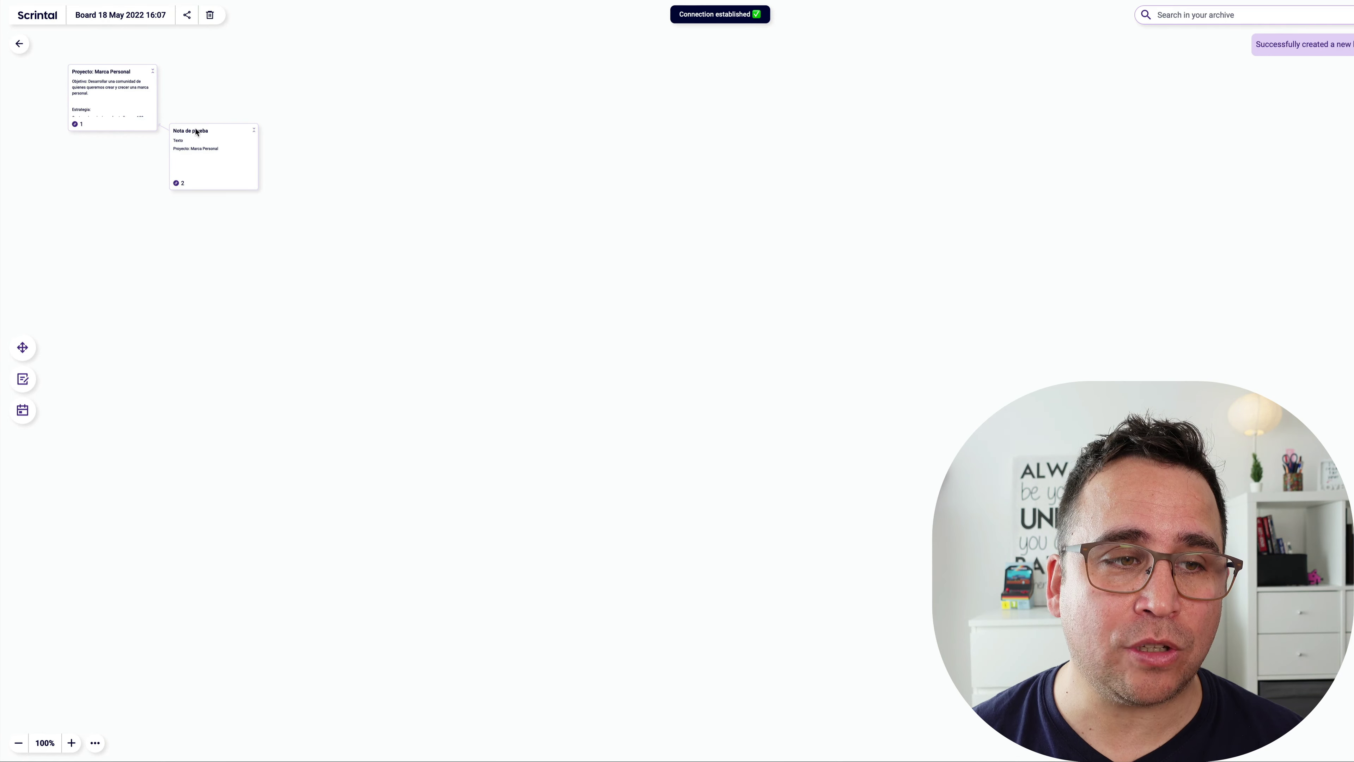
# Bring the new board's two linked cards toward the middle of the view at 181% zoom to examine them
pyautogui.click(71, 742)
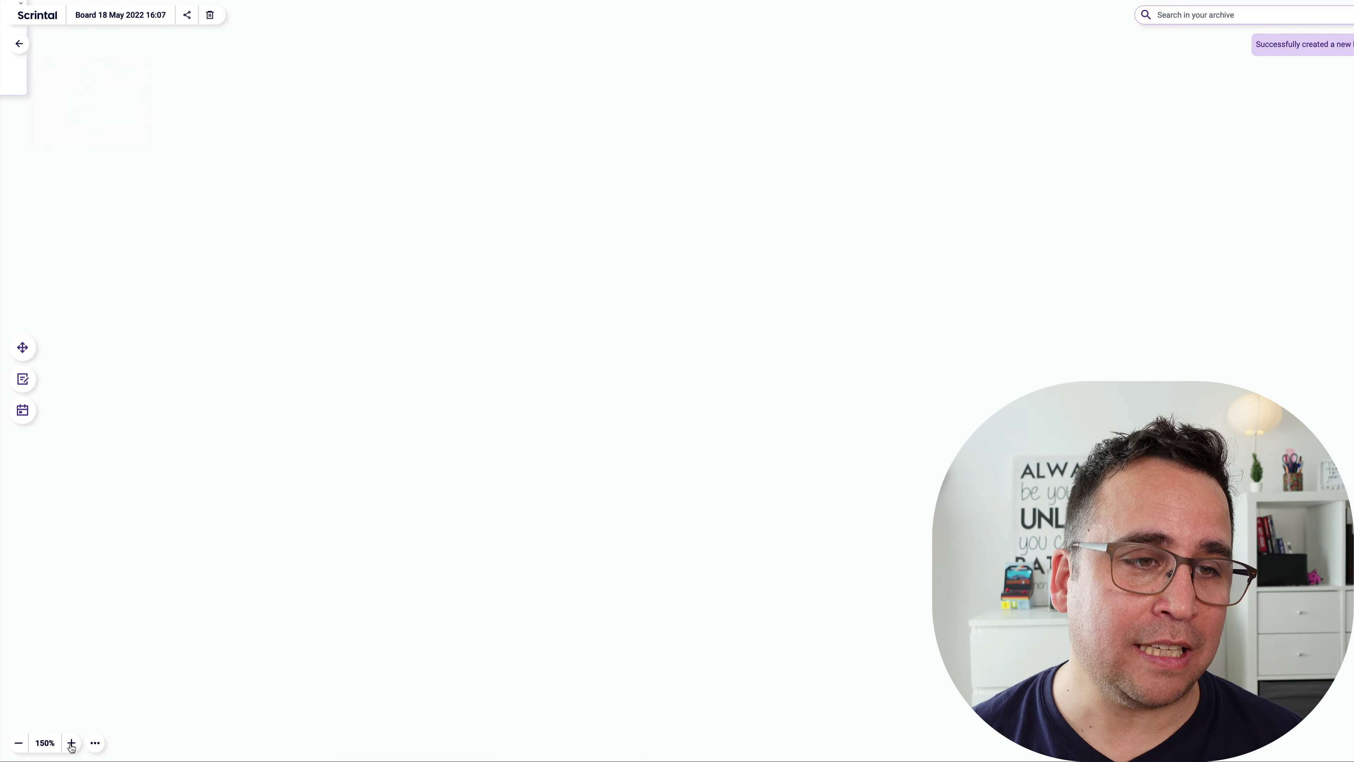
pyautogui.press('space')
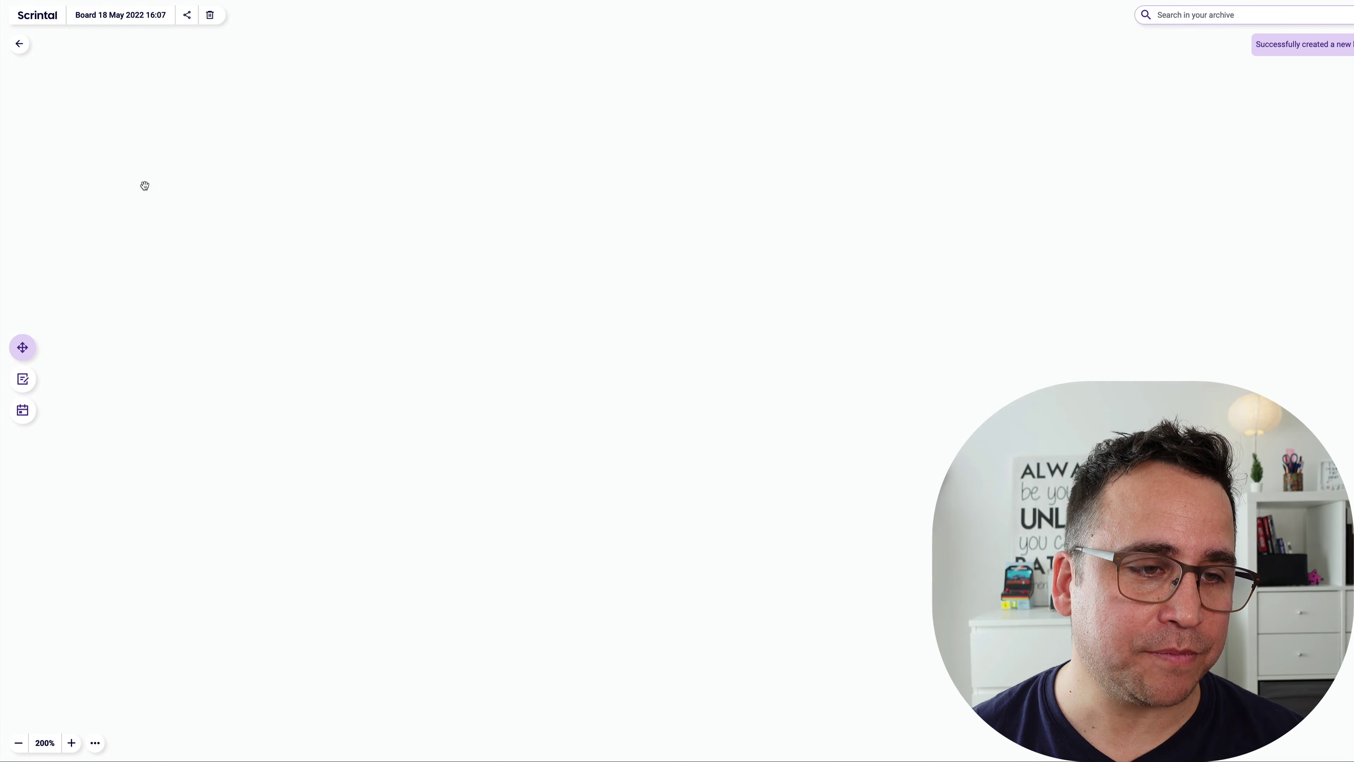
pyautogui.moveTo(141, 185); pyautogui.dragTo(837, 452)
pyautogui.moveTo(215, 278); pyautogui.dragTo(354, 393)
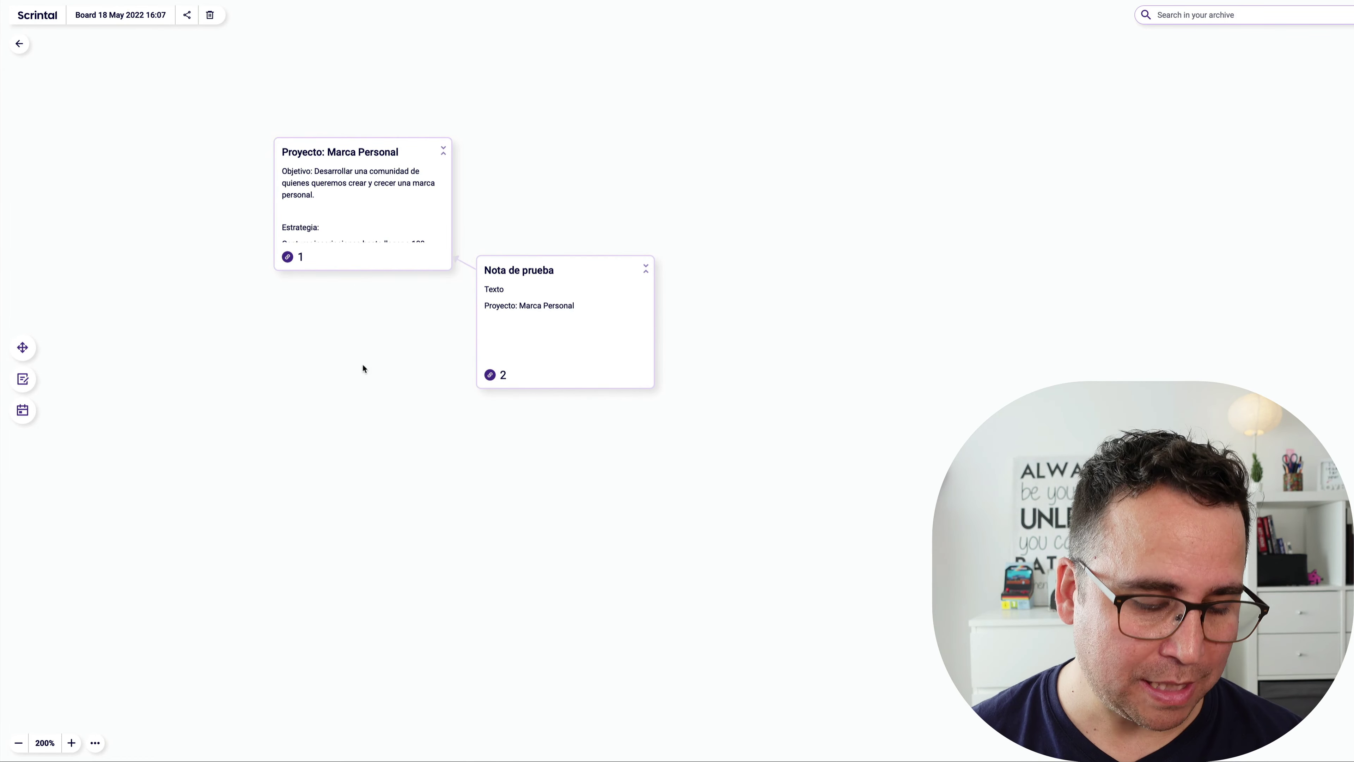
pyautogui.scroll(1, 361, 351)
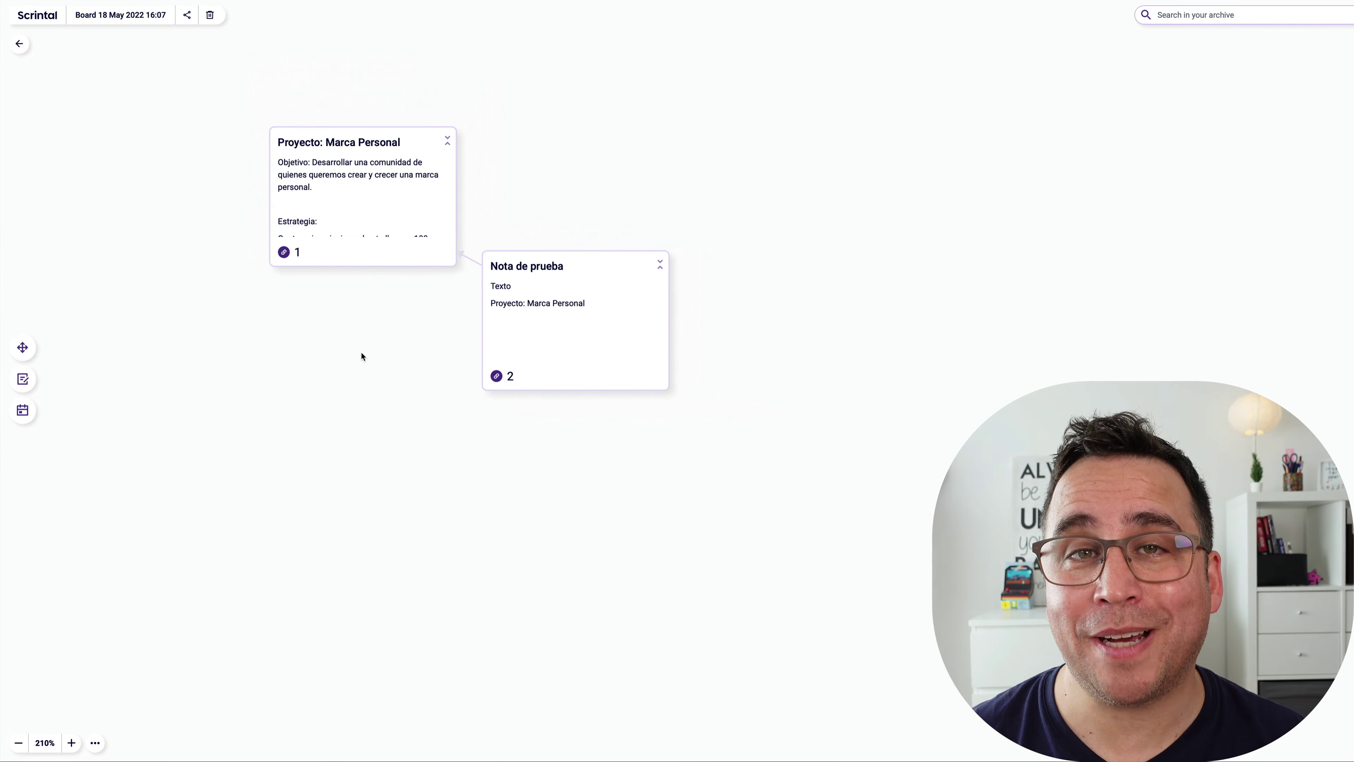
pyautogui.scroll(3, 361, 356)
pyautogui.scroll(-5, 361, 356)
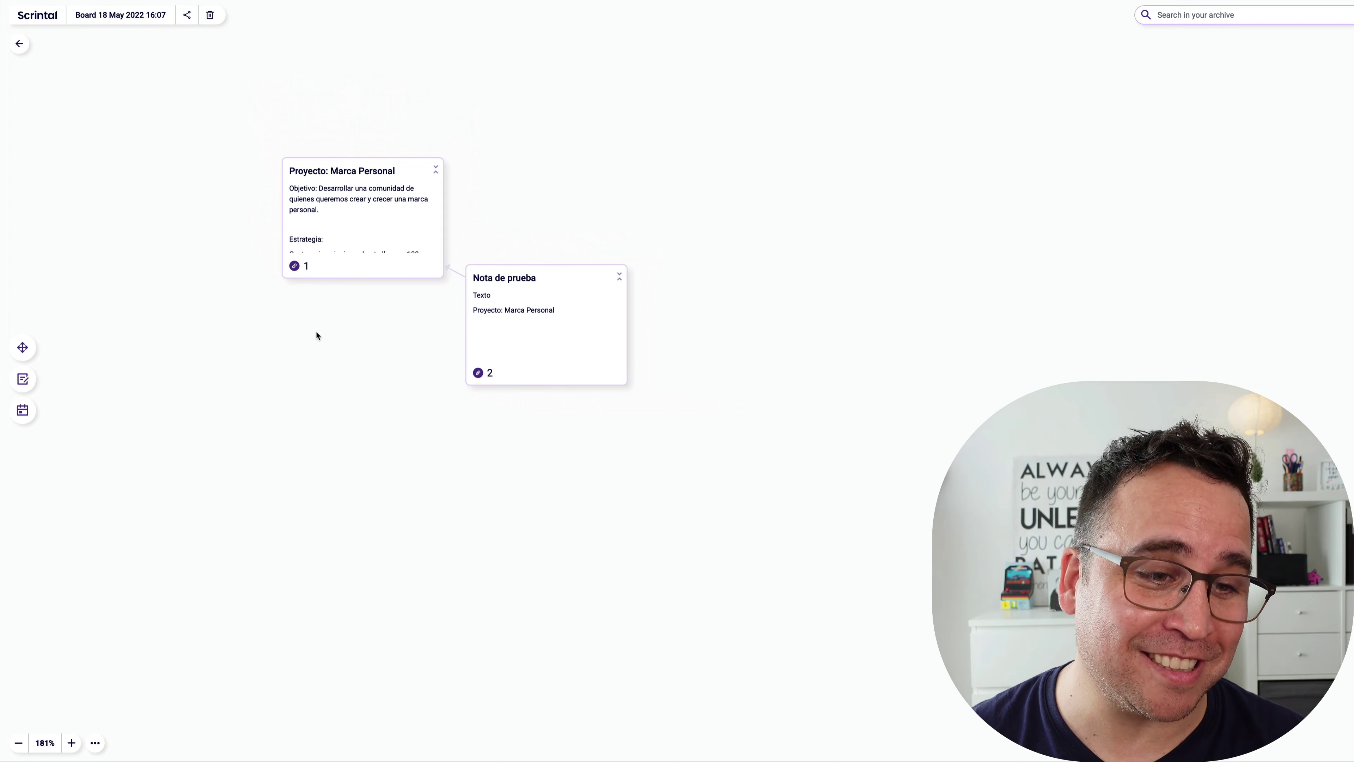
pyautogui.moveTo(305, 342); pyautogui.dragTo(356, 377)
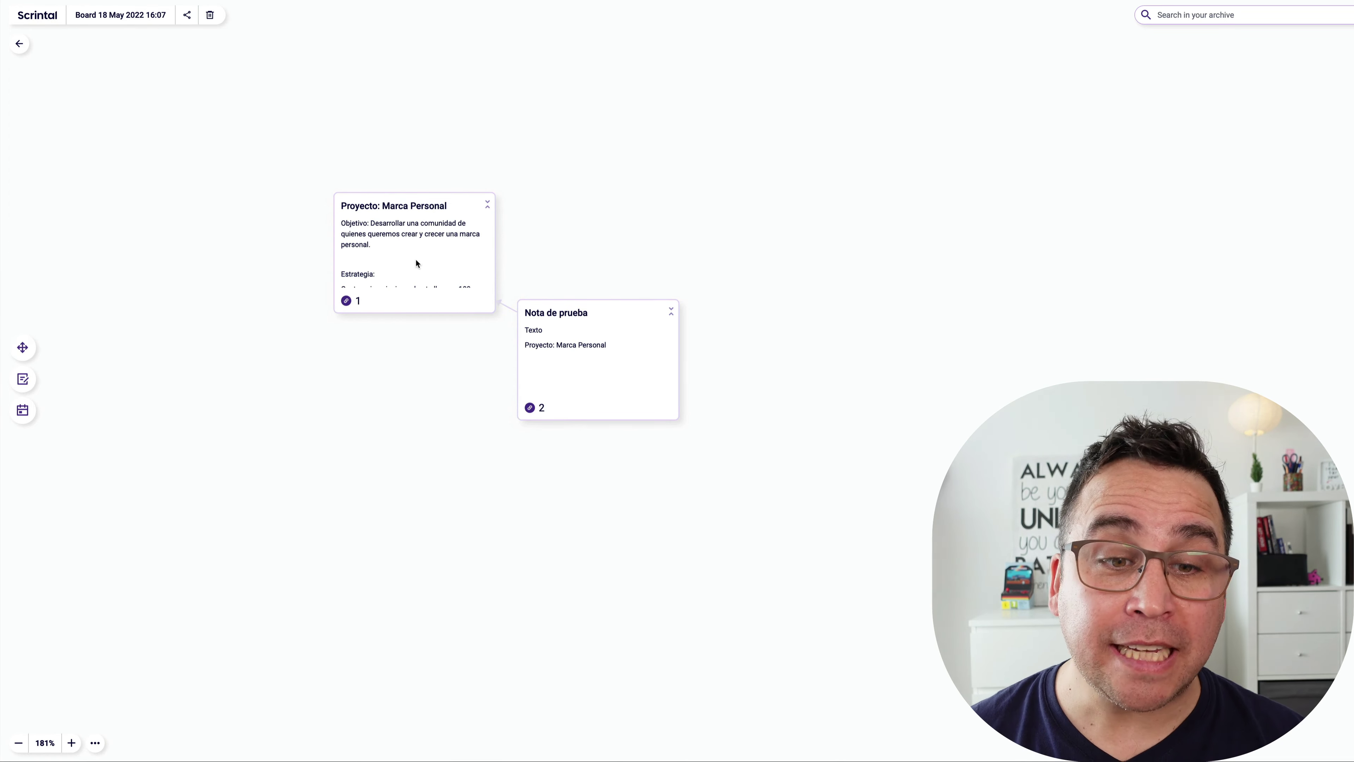